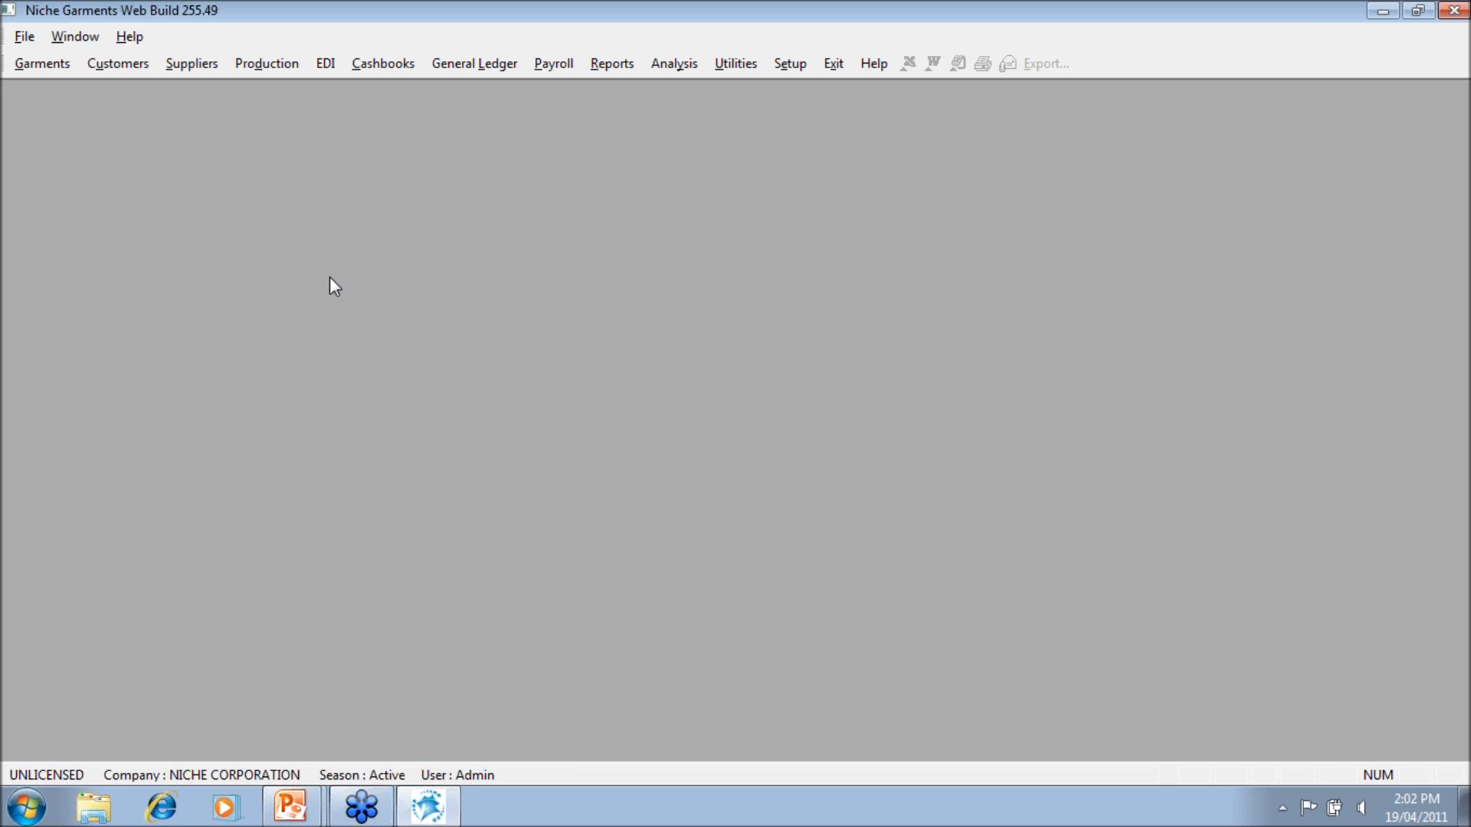
Open the garment sales order history, list all orders and start a new sales order.
left_click(102, 67)
left_click(120, 191)
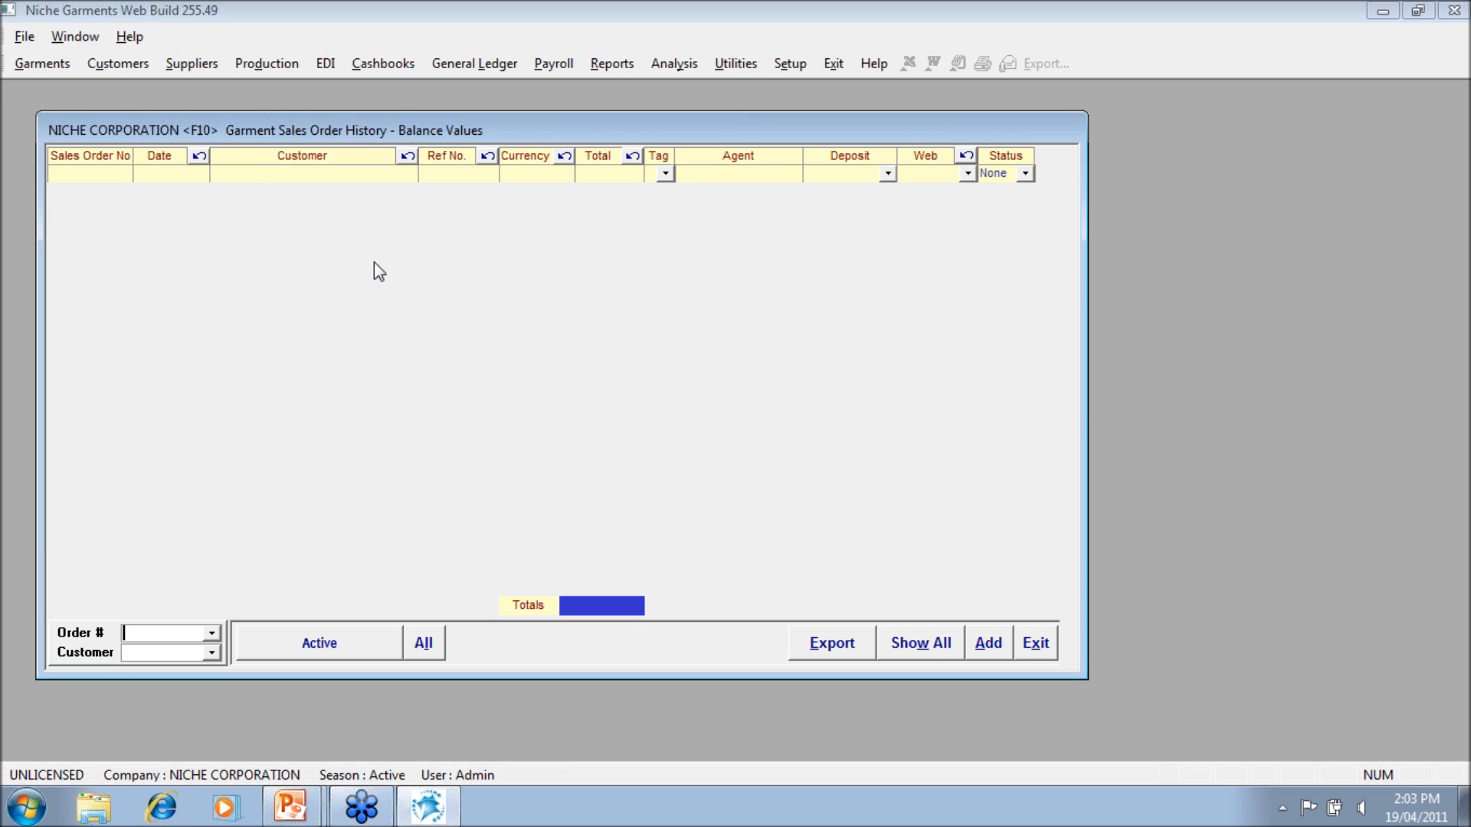
left_click(421, 648)
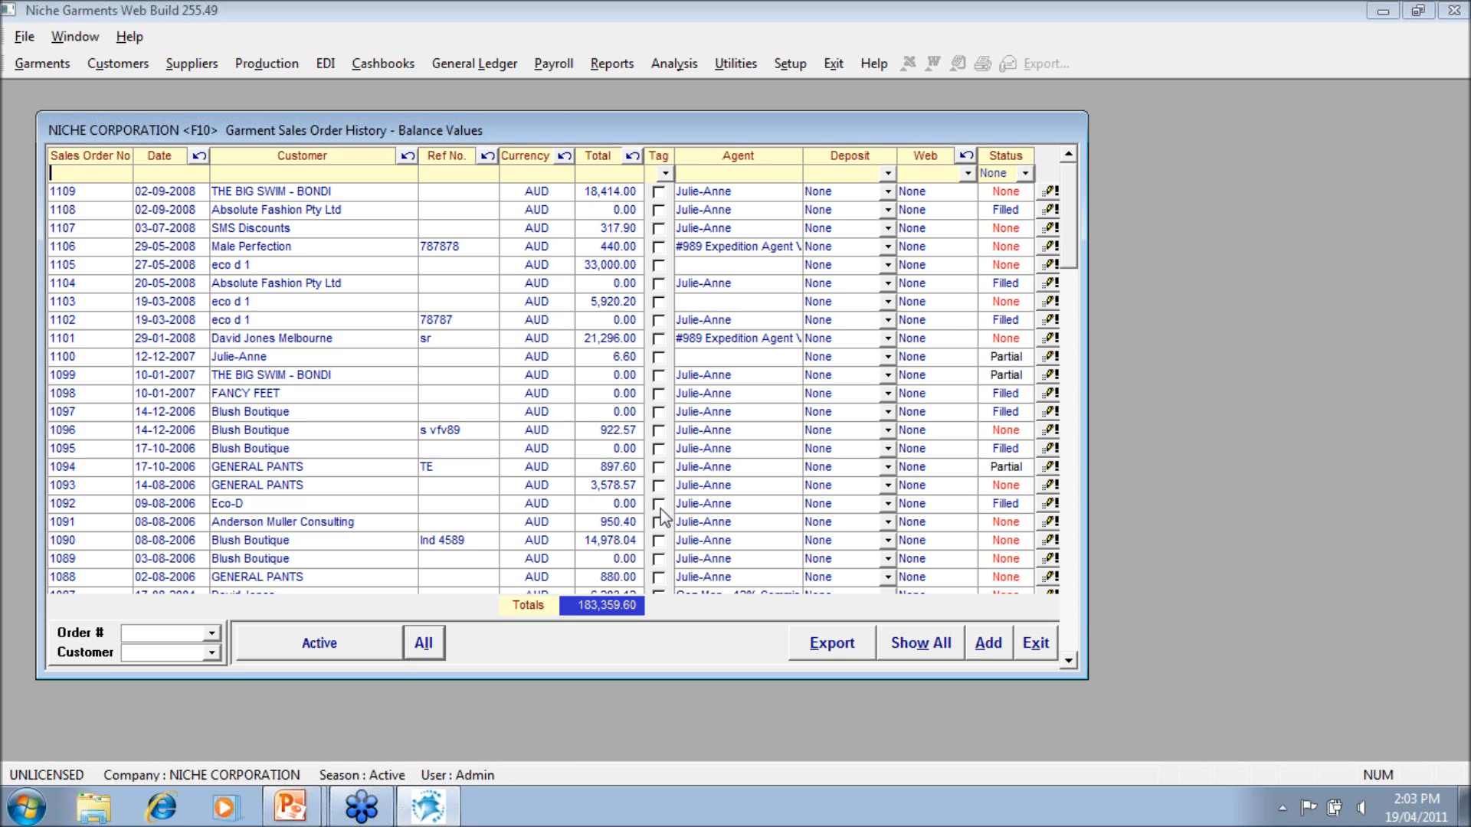
left_click(977, 650)
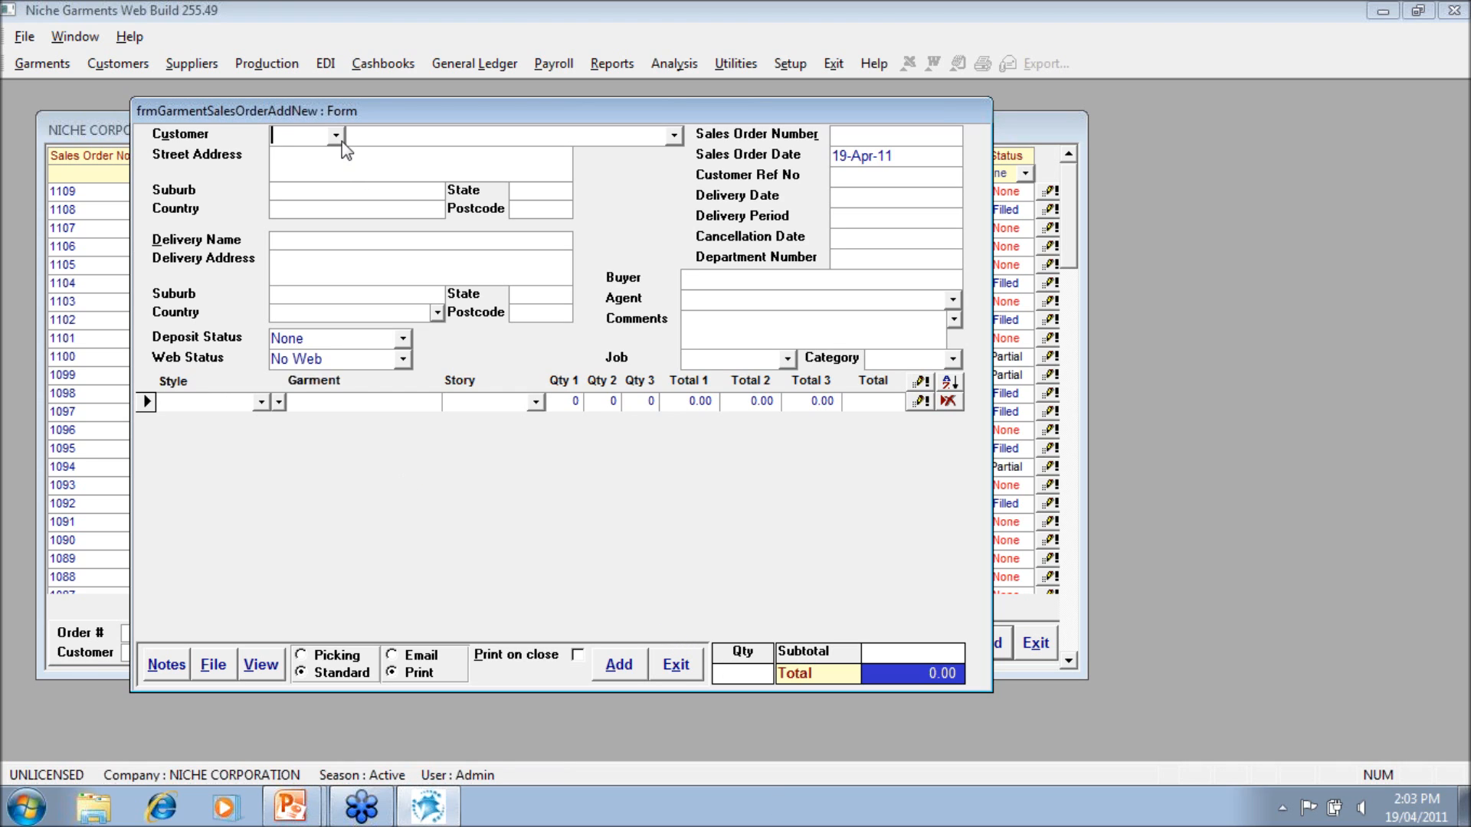
Choose Anderson Muller Consulting as the order's customer and check the delivery address details filled in.
left_click(674, 137)
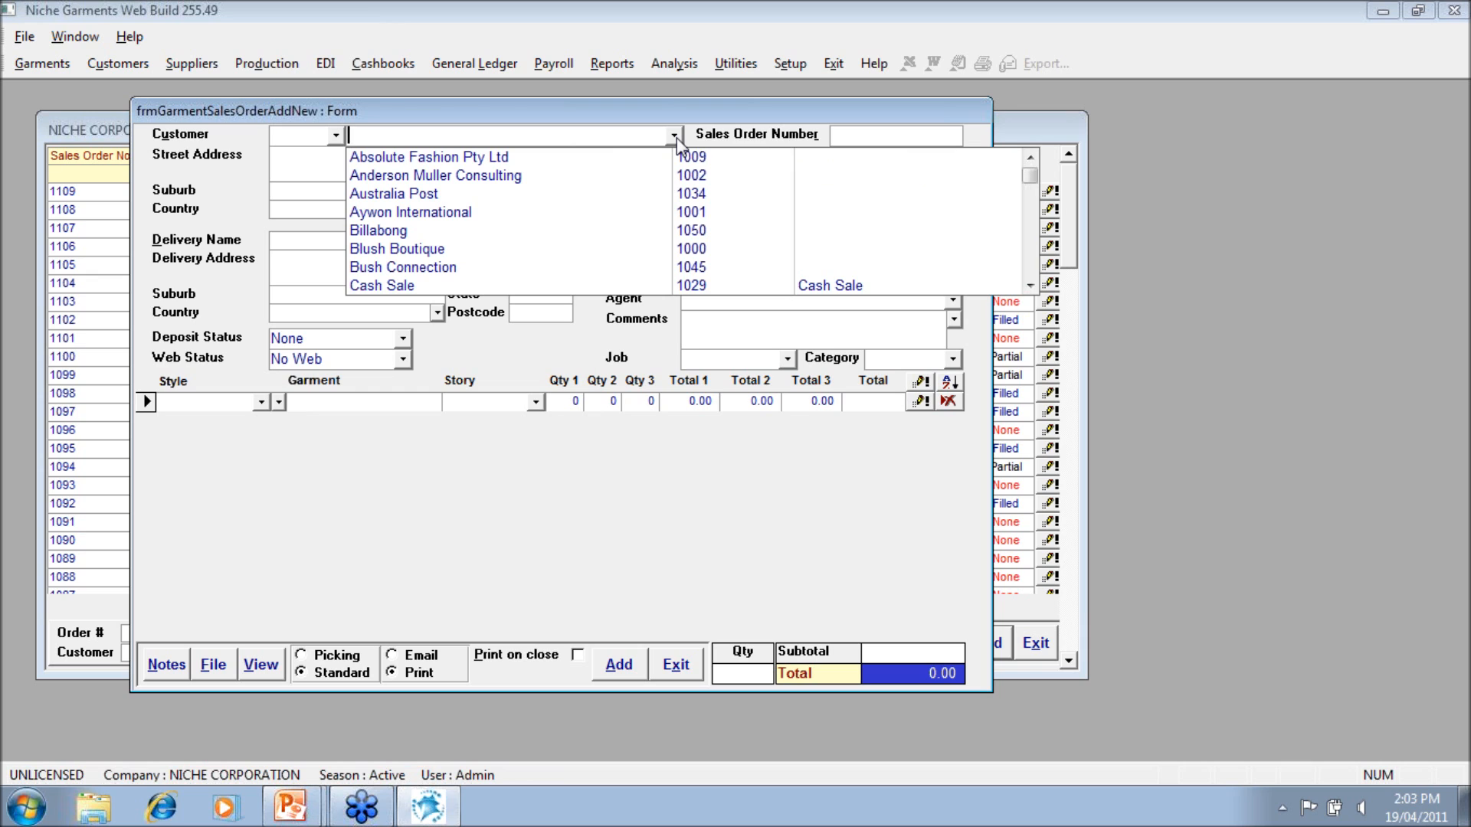
left_click(636, 176)
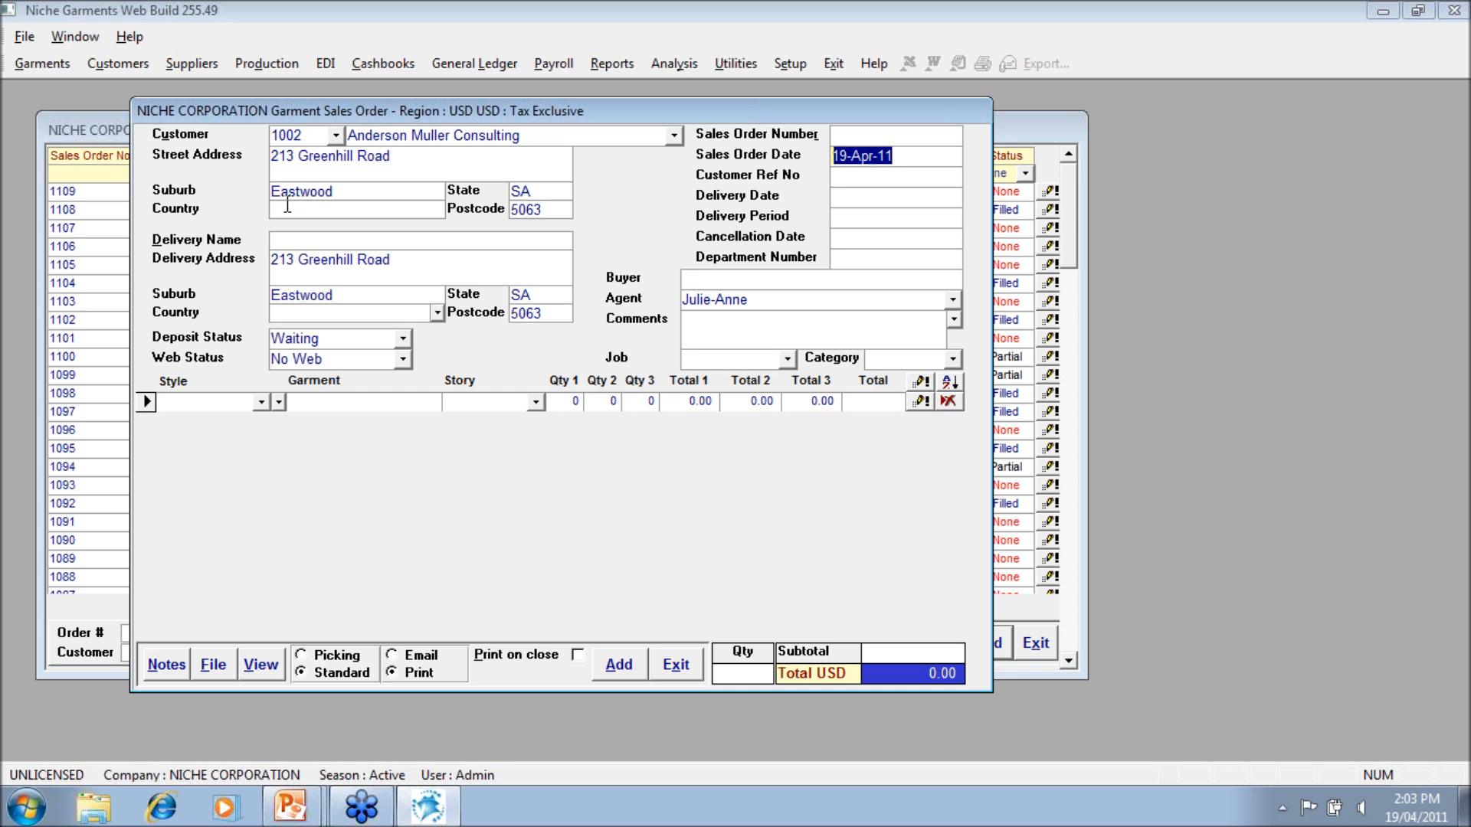
left_click(373, 259)
left_click_drag(337, 295, 197, 295)
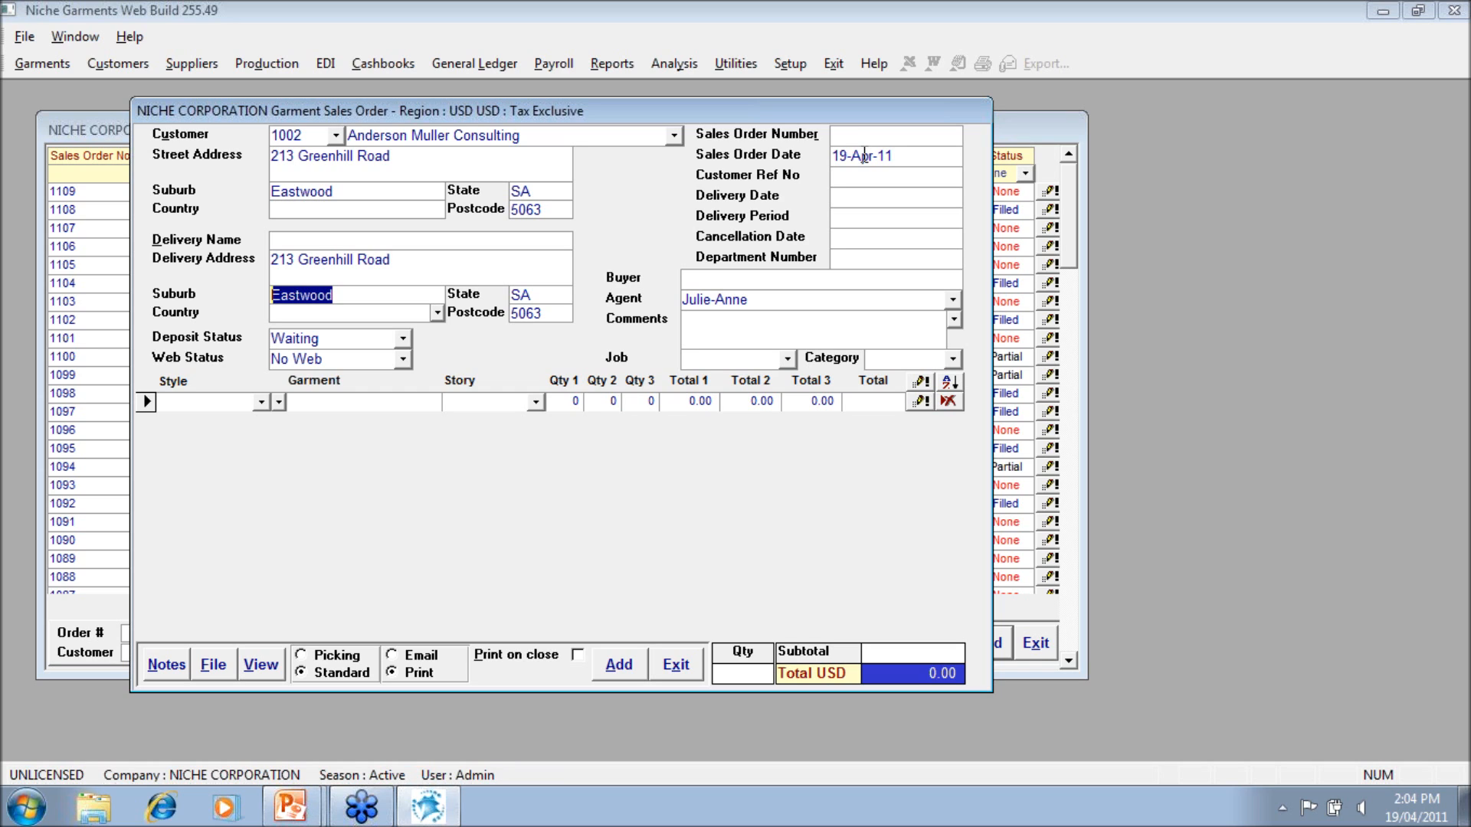
Set the sales order date to 15-Apr-11 and enter the customer's reference number.
left_click_drag(901, 155, 803, 156)
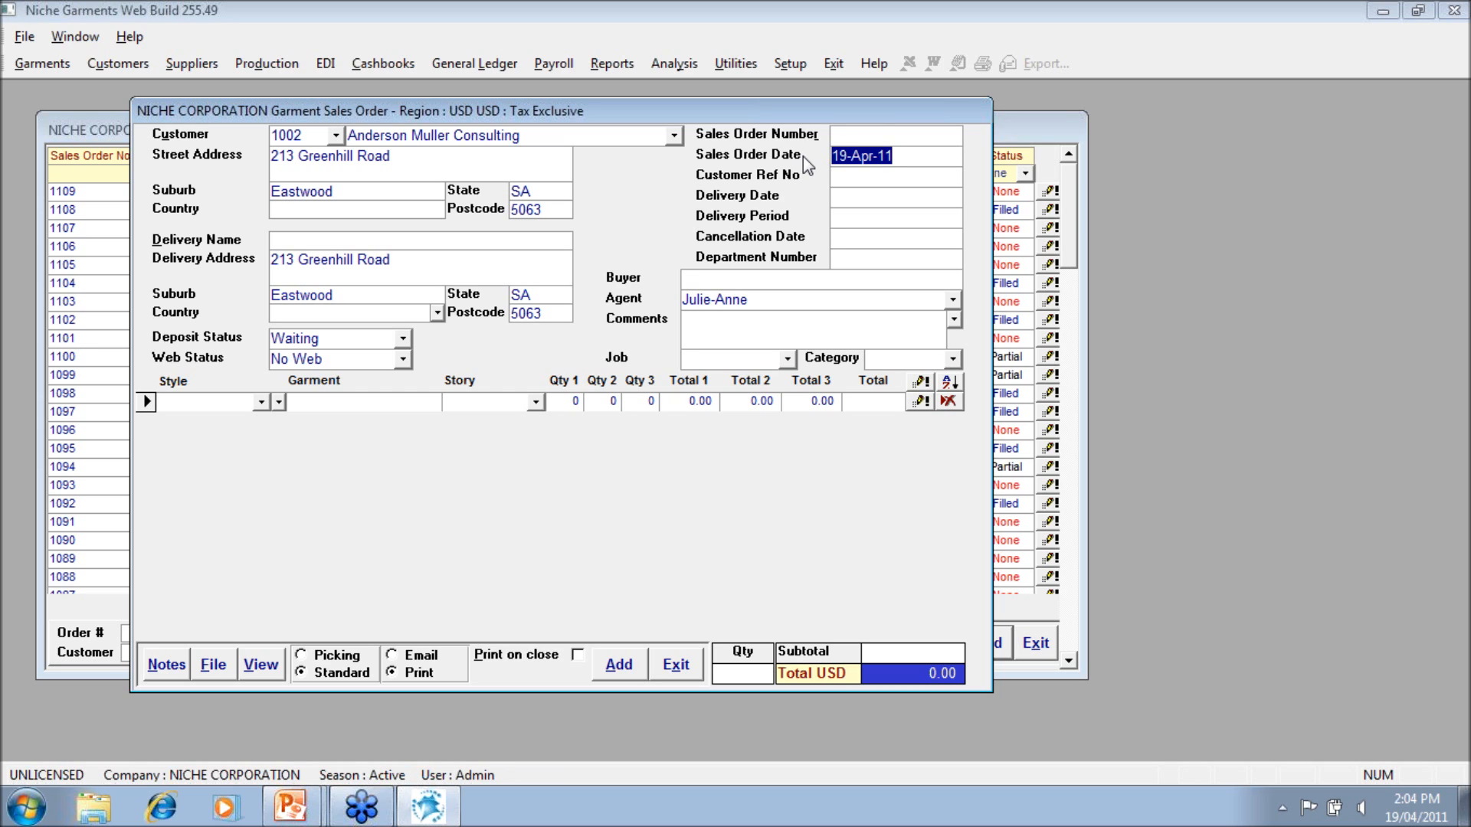
type("15/04")
key("Tab")
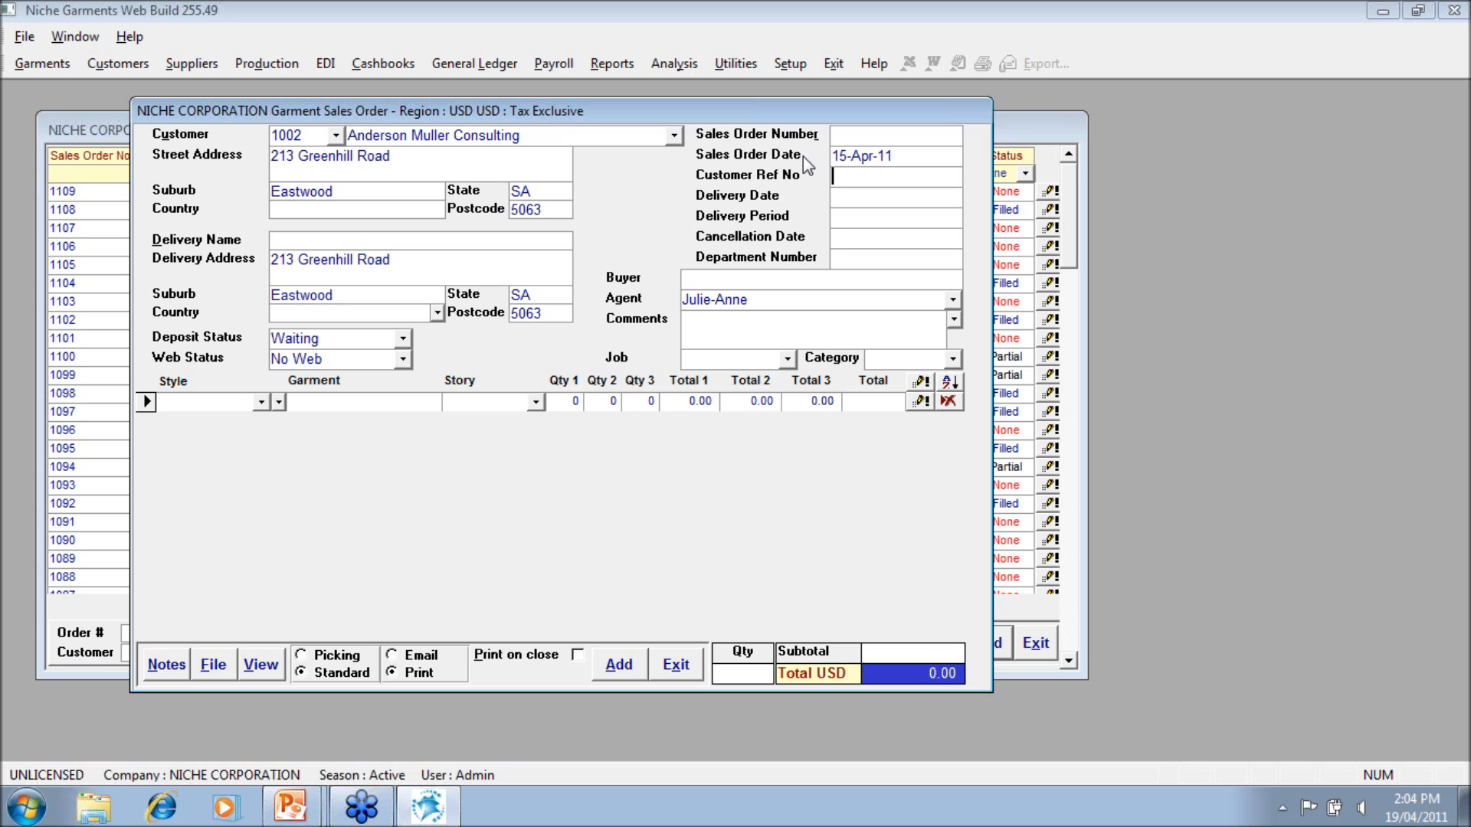
type("32232")
Enter "Feburary" as the order's delivery period.
left_click(843, 197)
left_click(850, 219)
type("Feb")
type("urary")
left_click(855, 198)
left_click(871, 220)
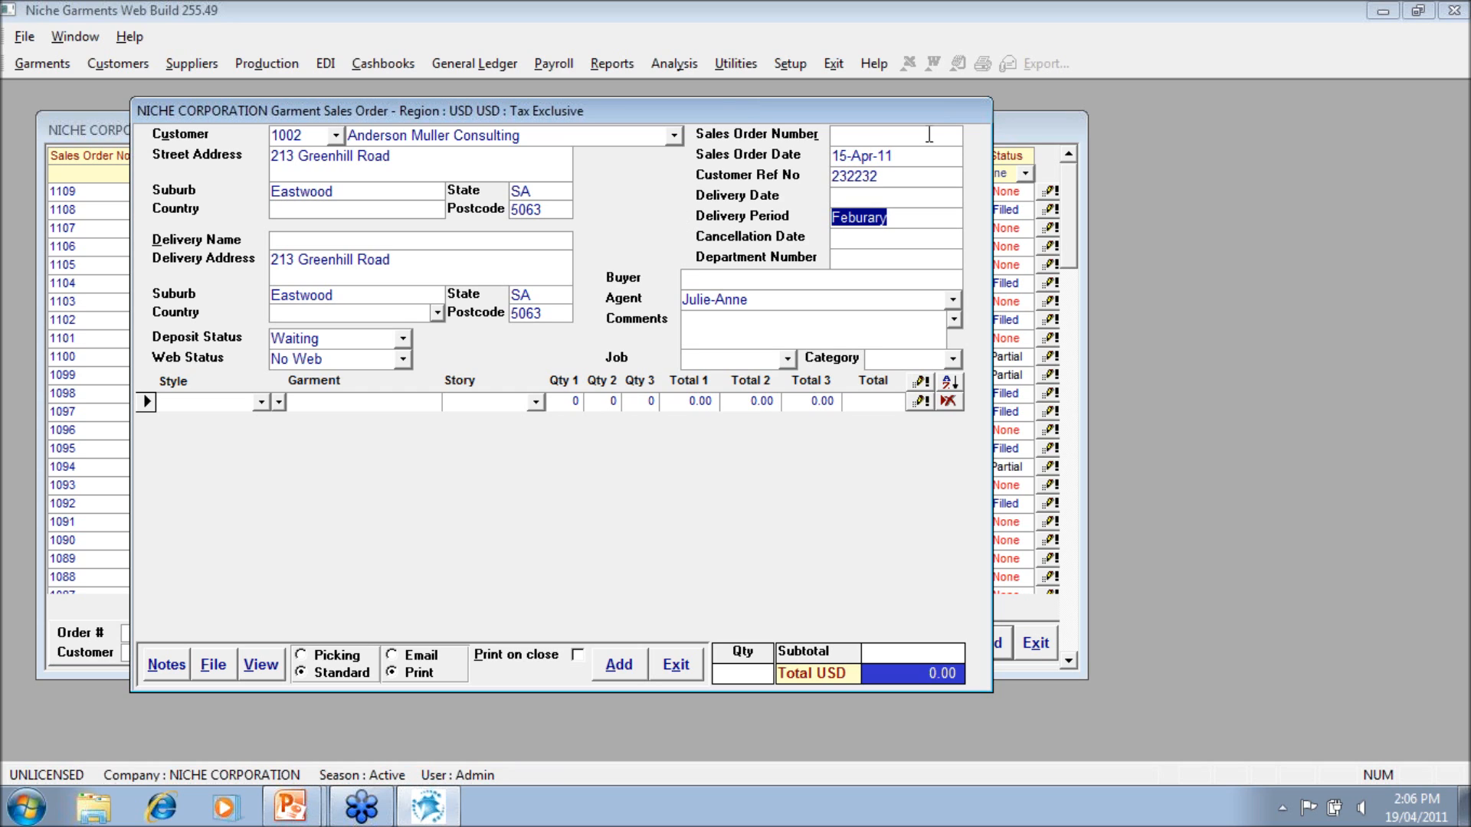
Set the order's delivery date to 15-Feb-11, leaving the cancellation date and department number blank.
left_click(857, 194)
type("15/02")
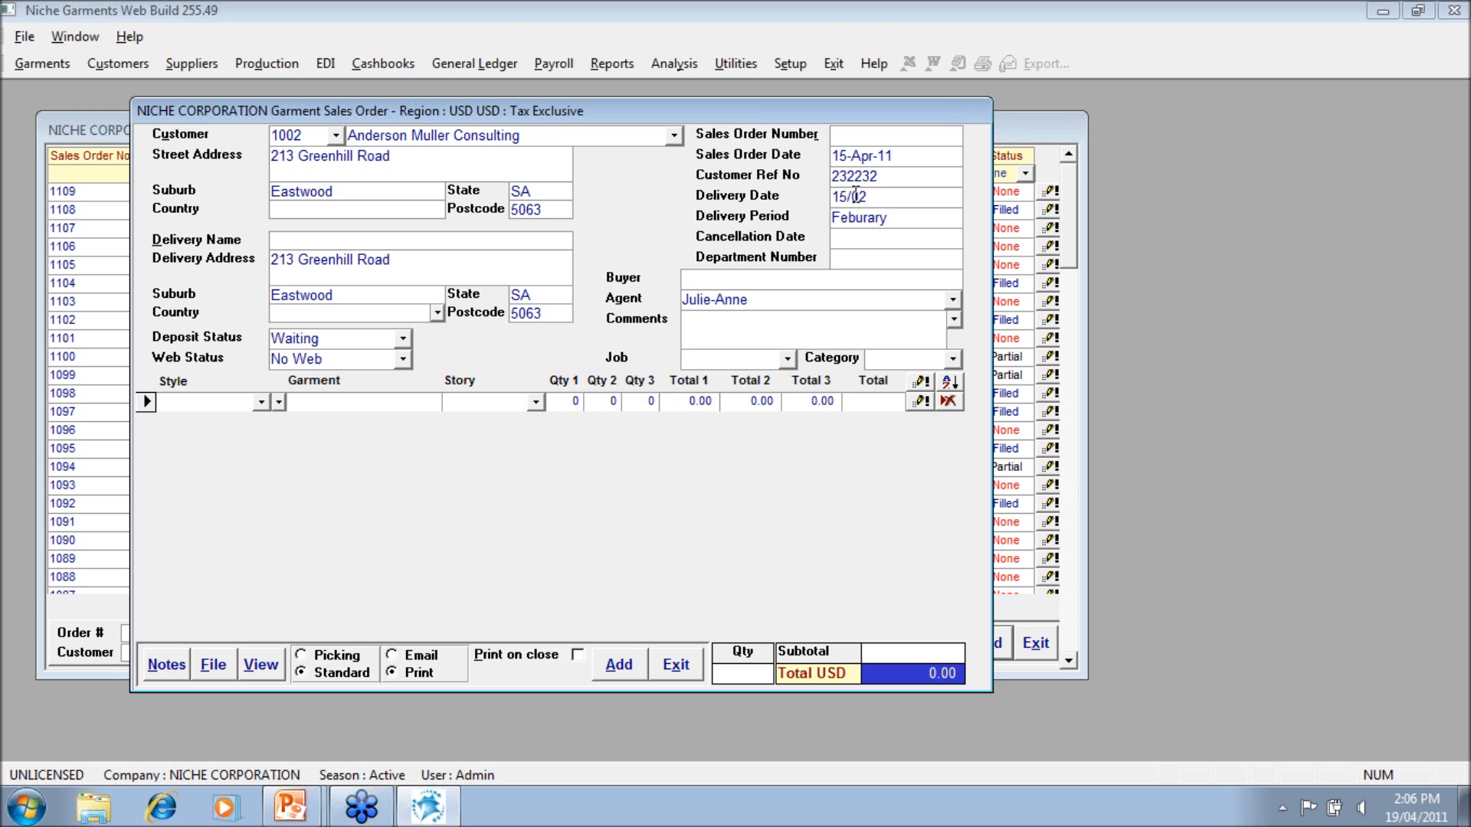
key("Tab")
left_click_drag(905, 197, 791, 183)
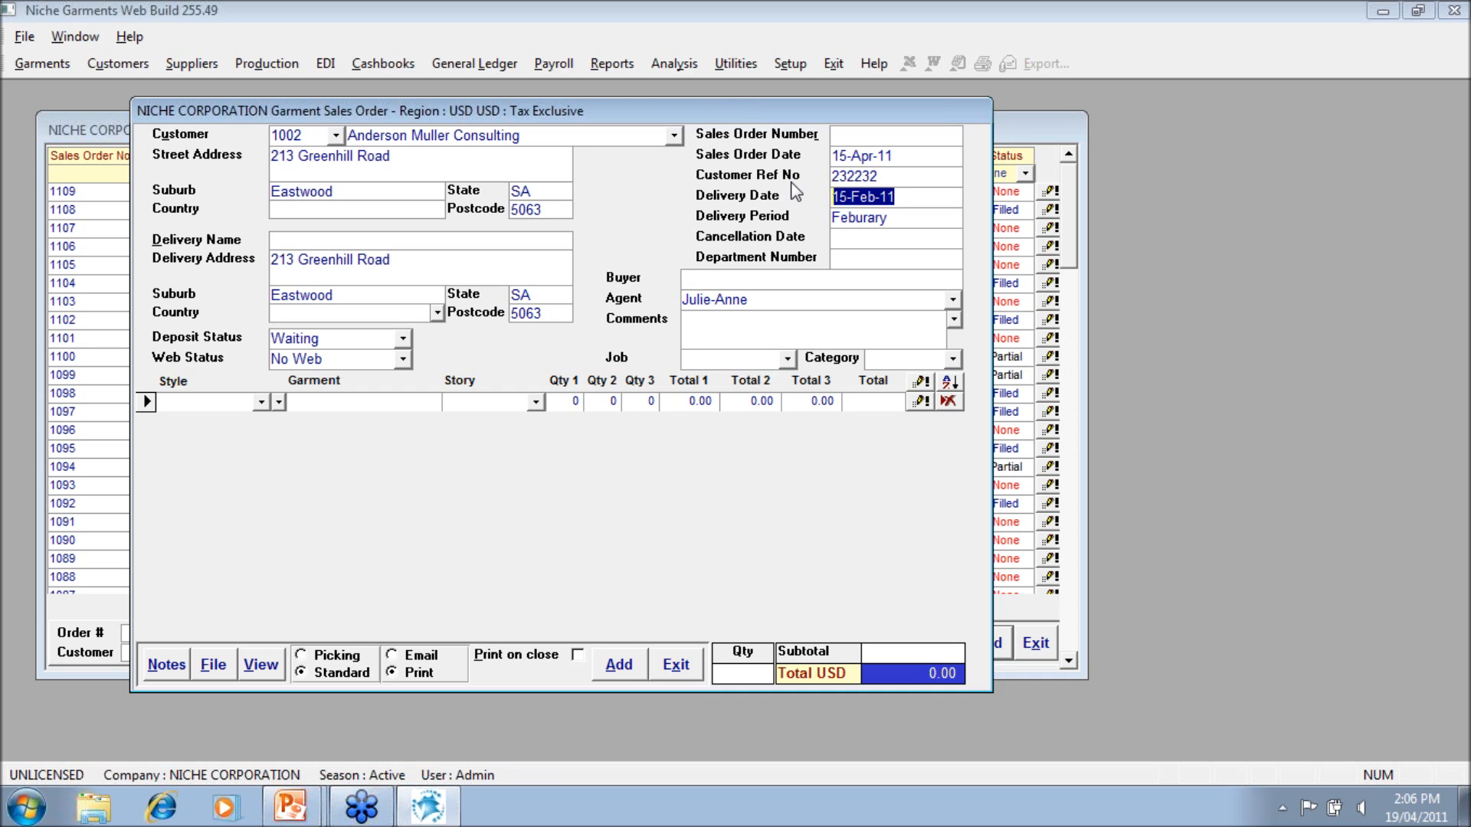
key("Tab")
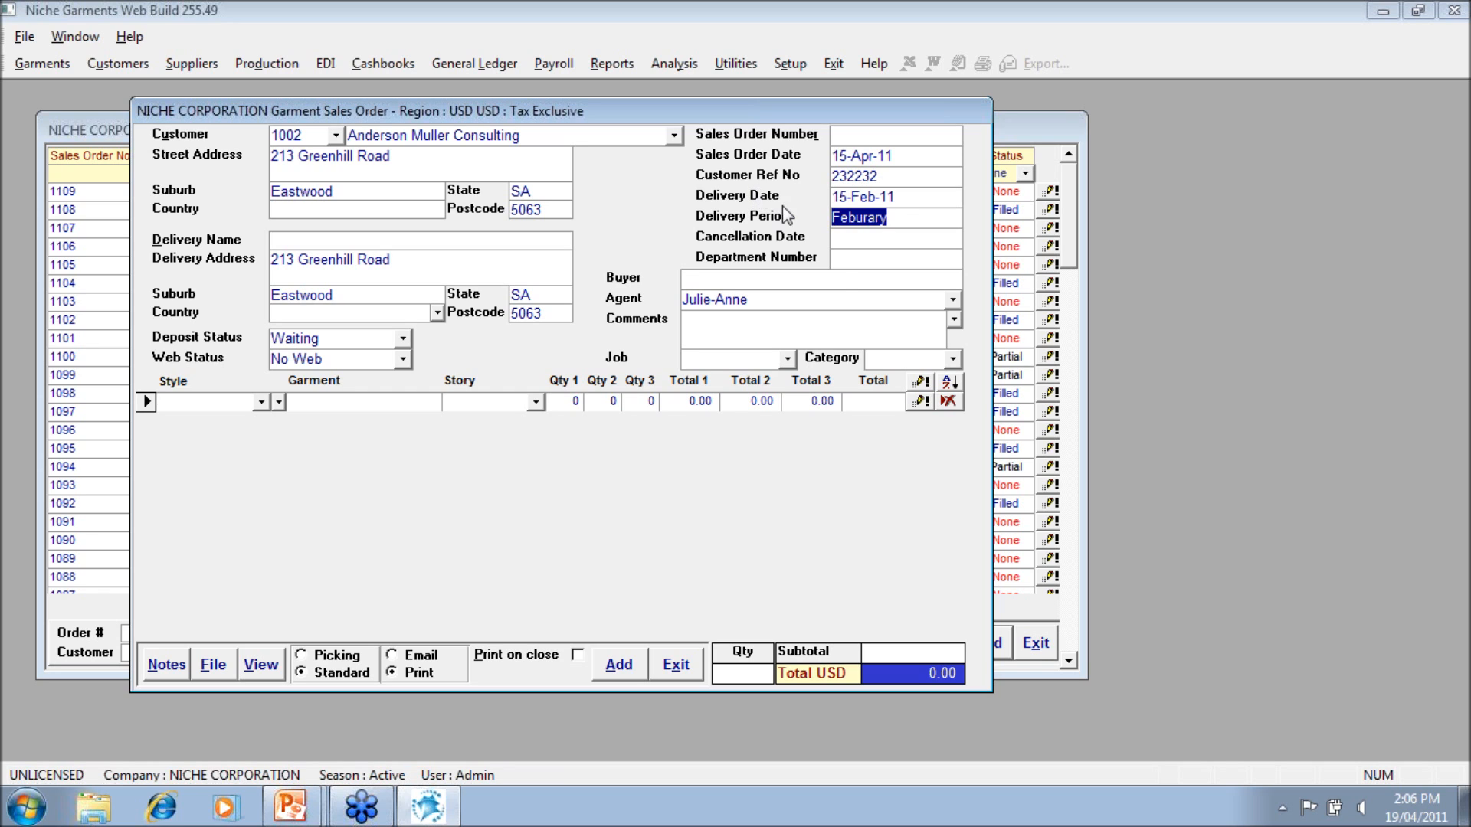
left_click(858, 236)
left_click(858, 260)
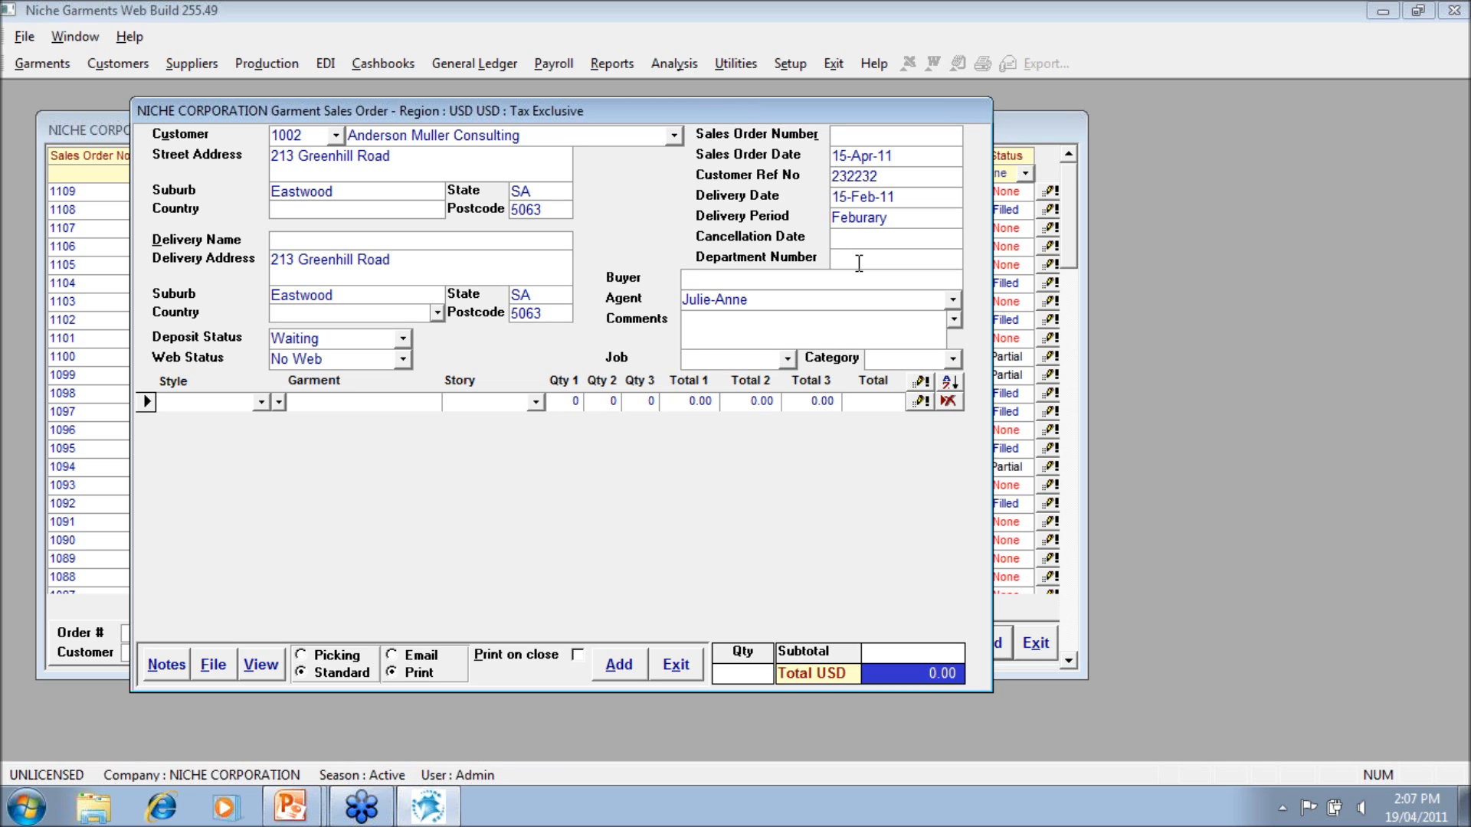
Enter the buyer's full name and assign the agent with the 12% commission to the order.
left_click(858, 280)
type("Mary Smoth")
key("BackSpace")
key("BackSpace")
key("BackSpace")
type("ith")
left_click(952, 300)
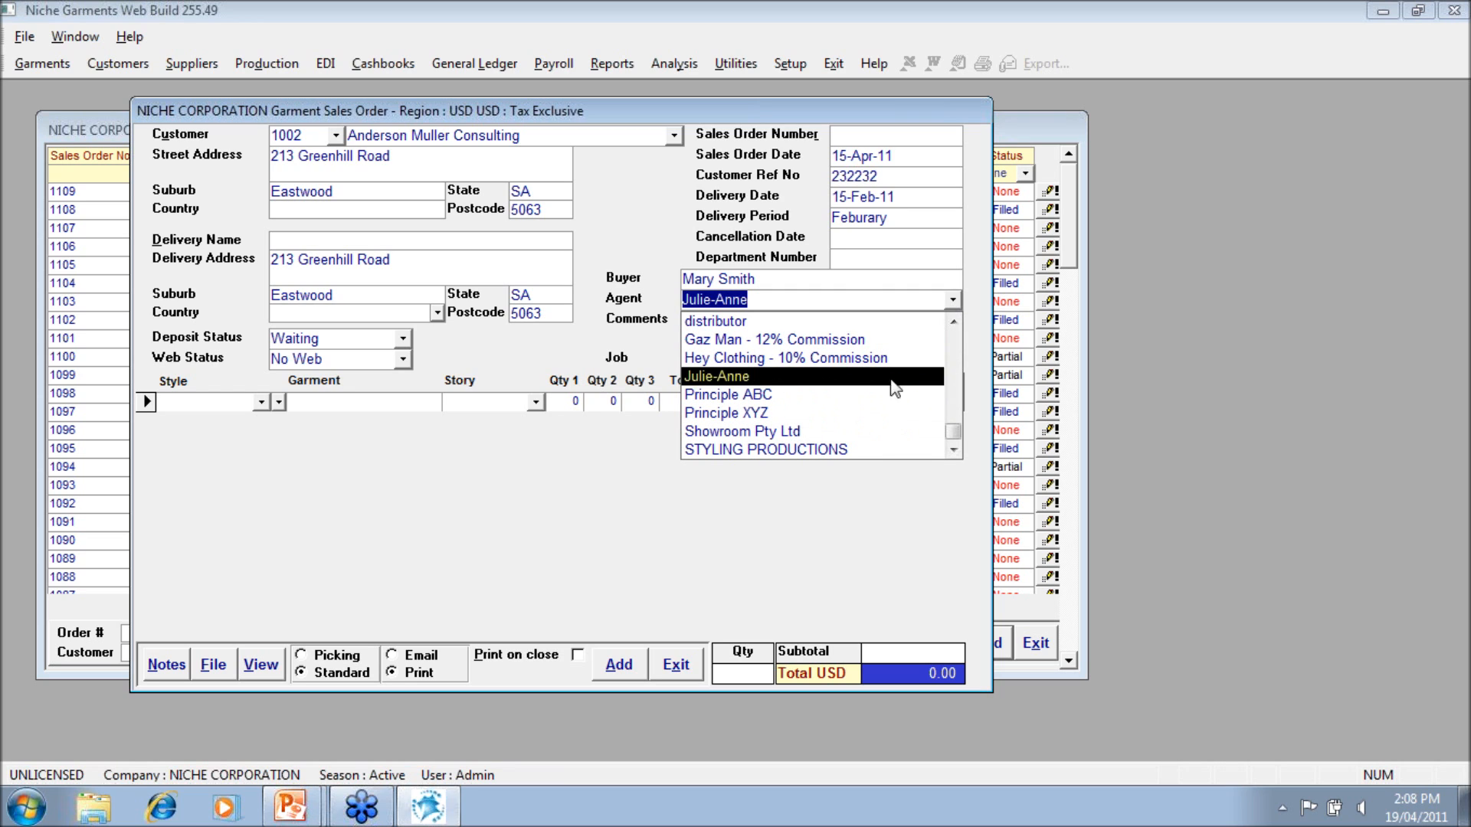
left_click(904, 343)
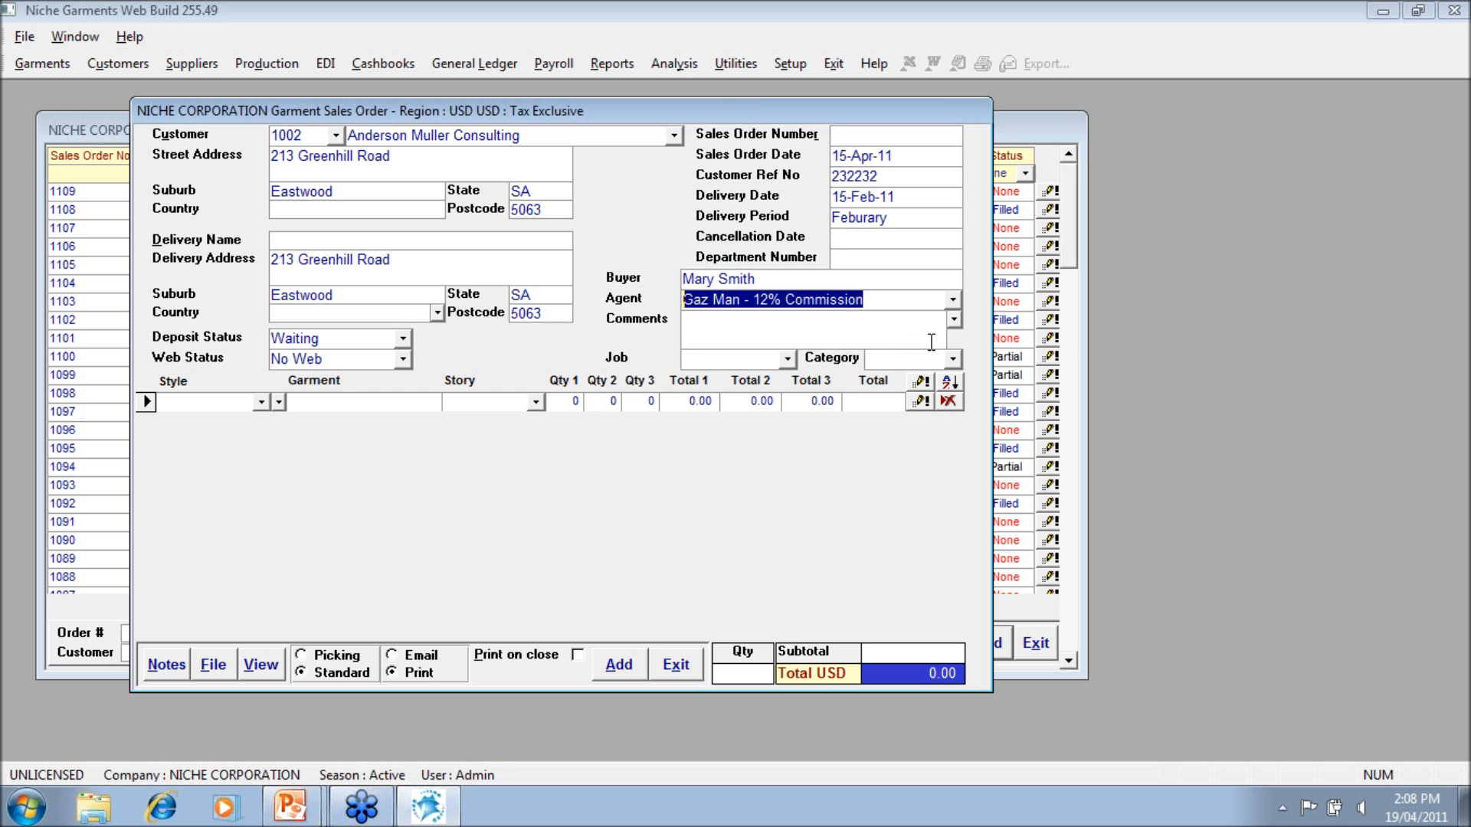
Open the order's Comments field in the Zoom window and close it without entering any text.
left_click(932, 338)
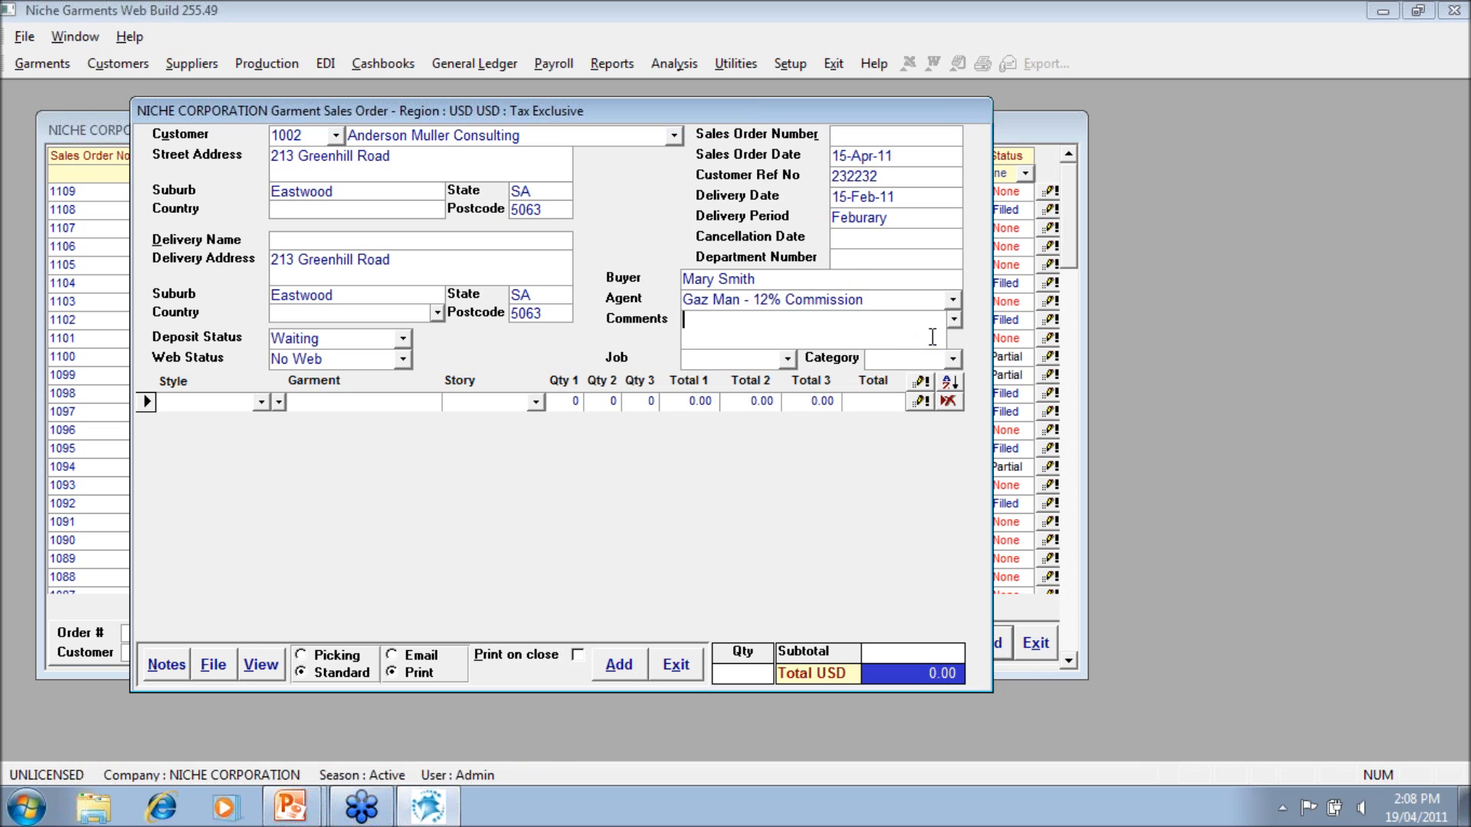
key("shift+F2")
left_click(955, 258)
left_click(907, 334)
key("shift+F2")
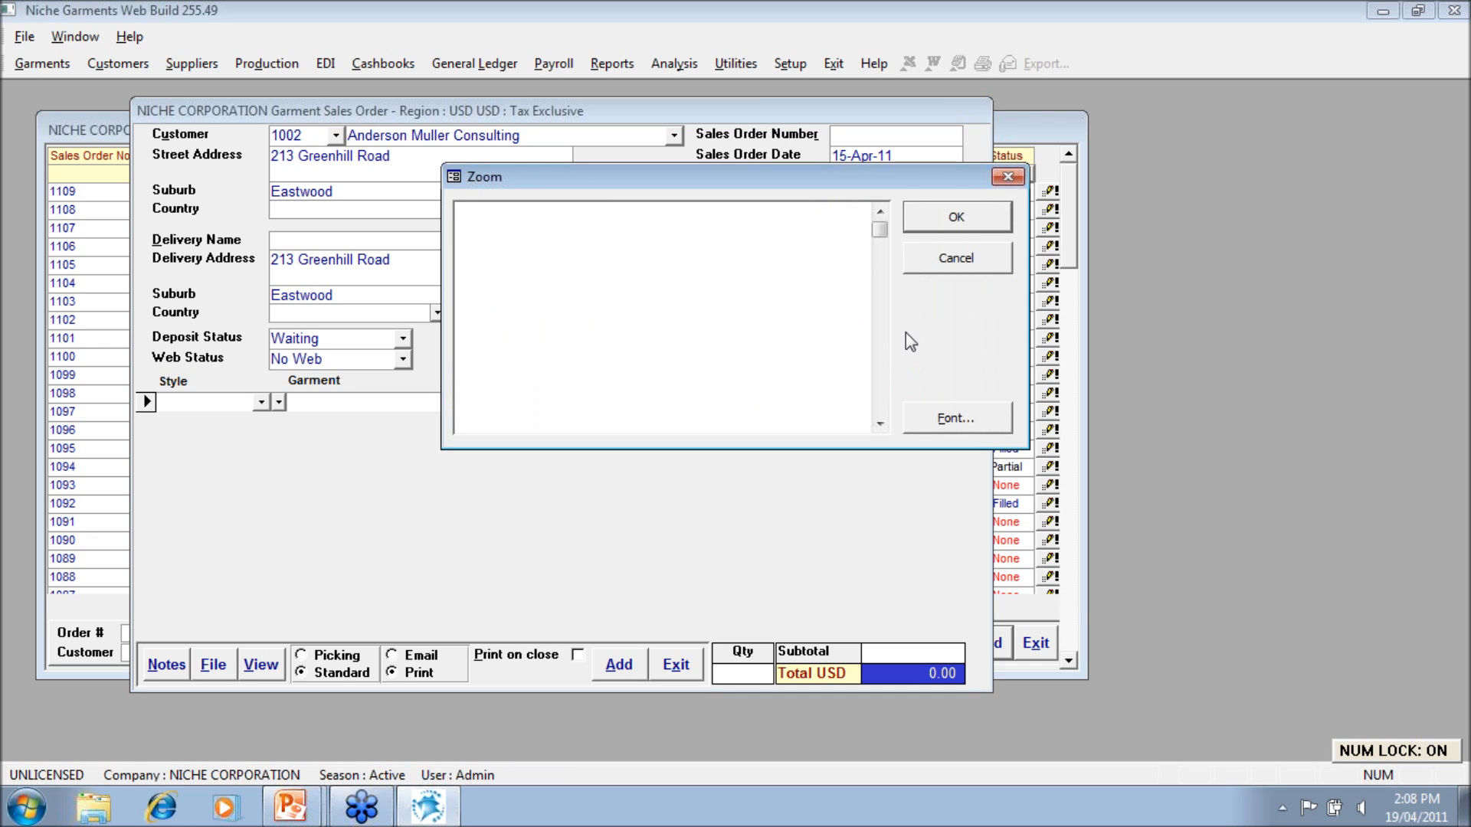
left_click(1006, 177)
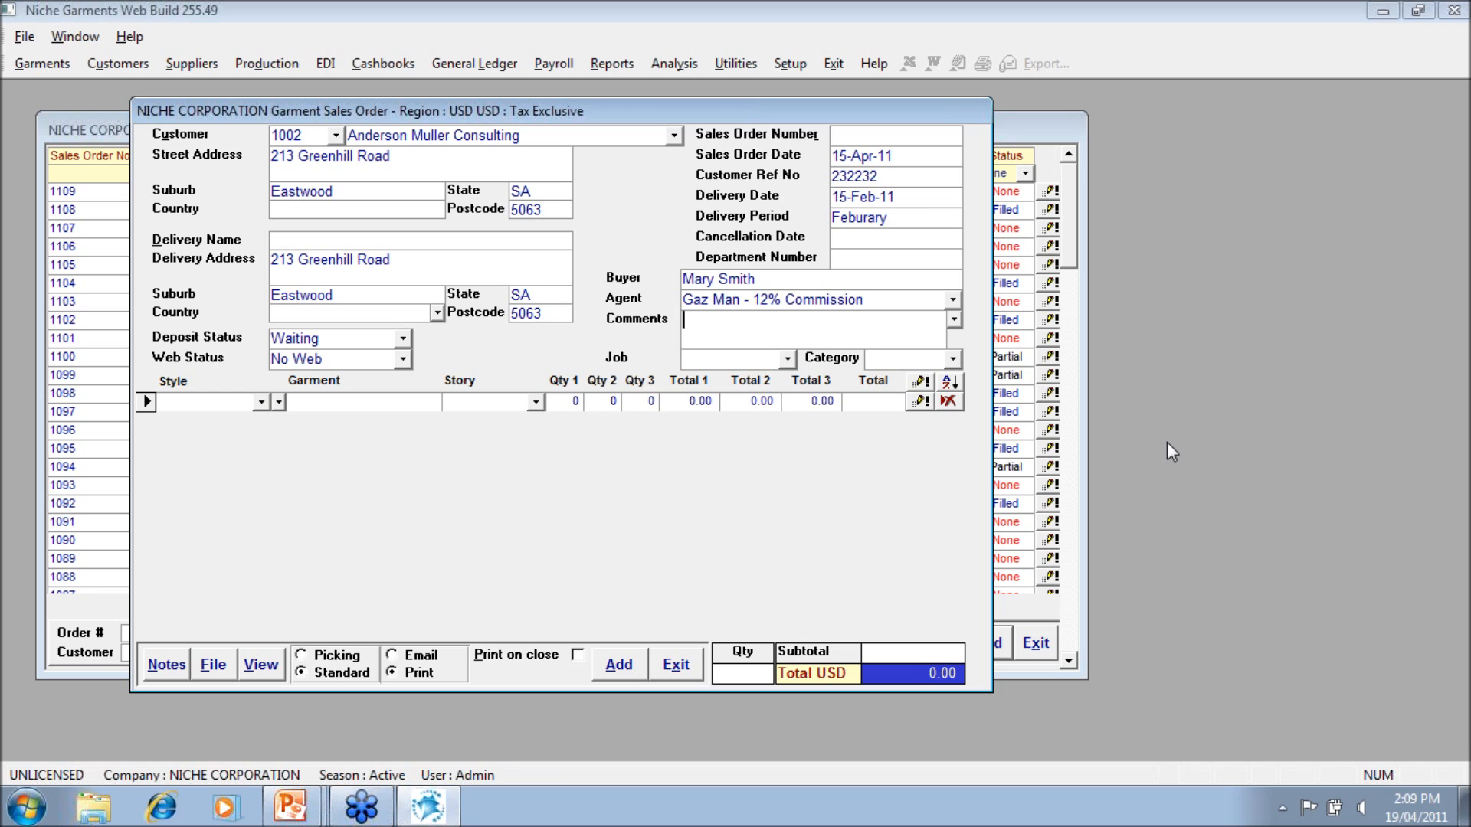
Add style 1000 Ladies Ski Pant to the order with 2 Black units in each of sizes 8, 10, 12 and 14.
left_click(260, 402)
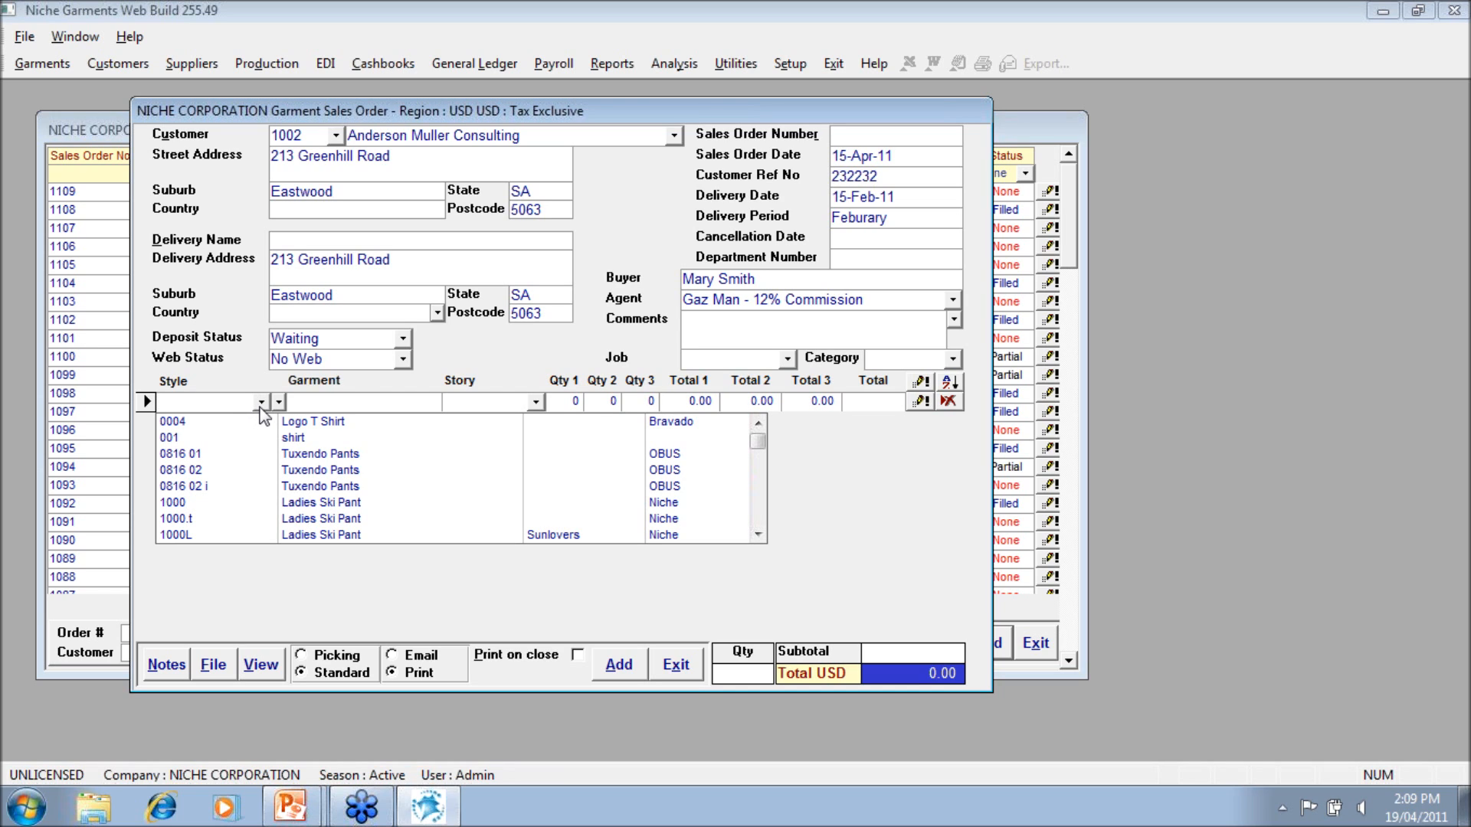
left_click(255, 503)
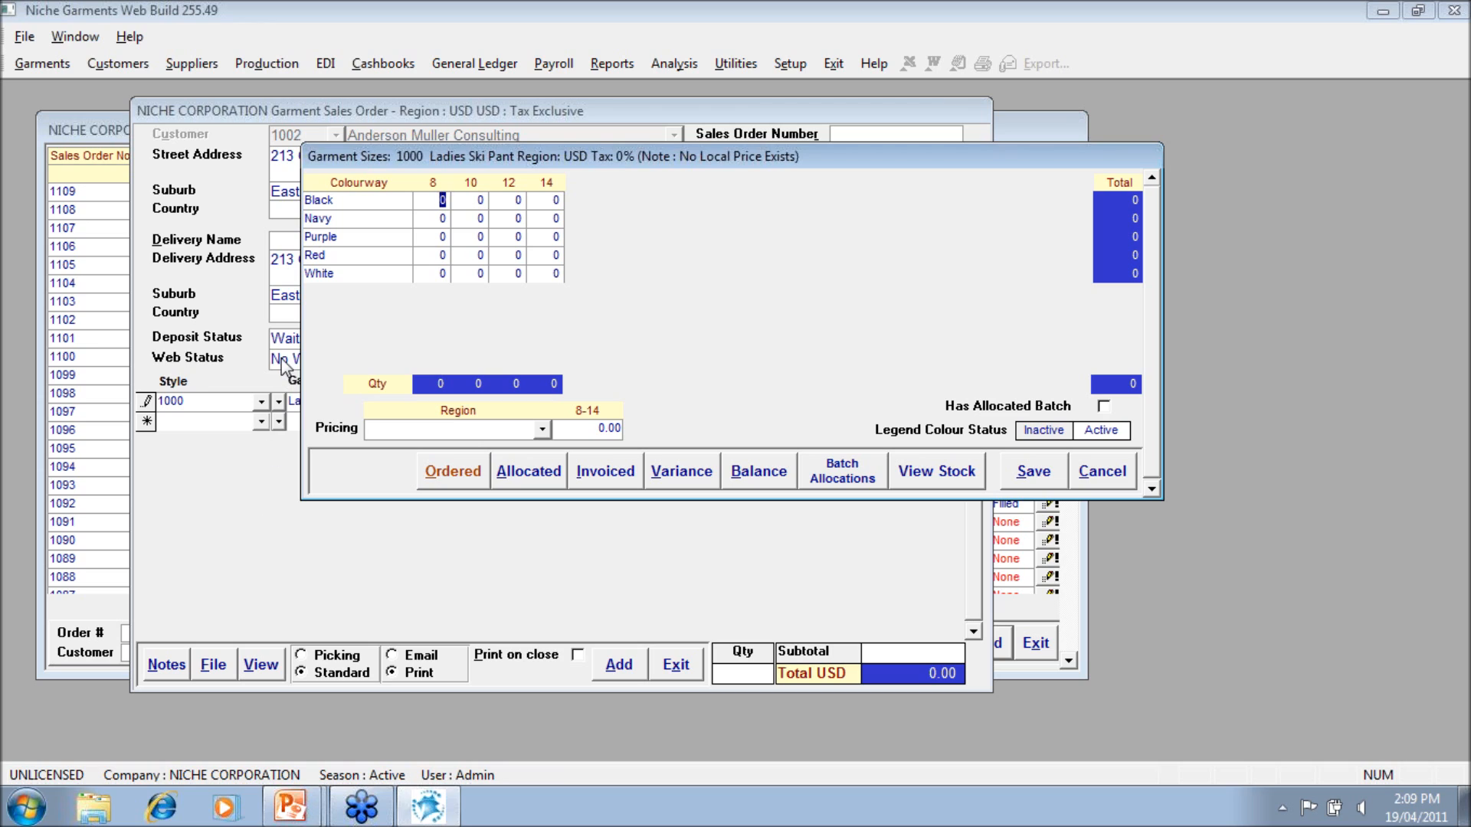
type("2")
key("Tab")
type("2")
key("Tab")
type("2")
key("Tab")
type("2")
key("Tab")
Enter 3 Navy units in each of sizes 8, 10, 12 and 14 for style 1000.
type("3")
type("3")
key("Tab")
type("3")
key("Caps_Lock")
key("Tab")
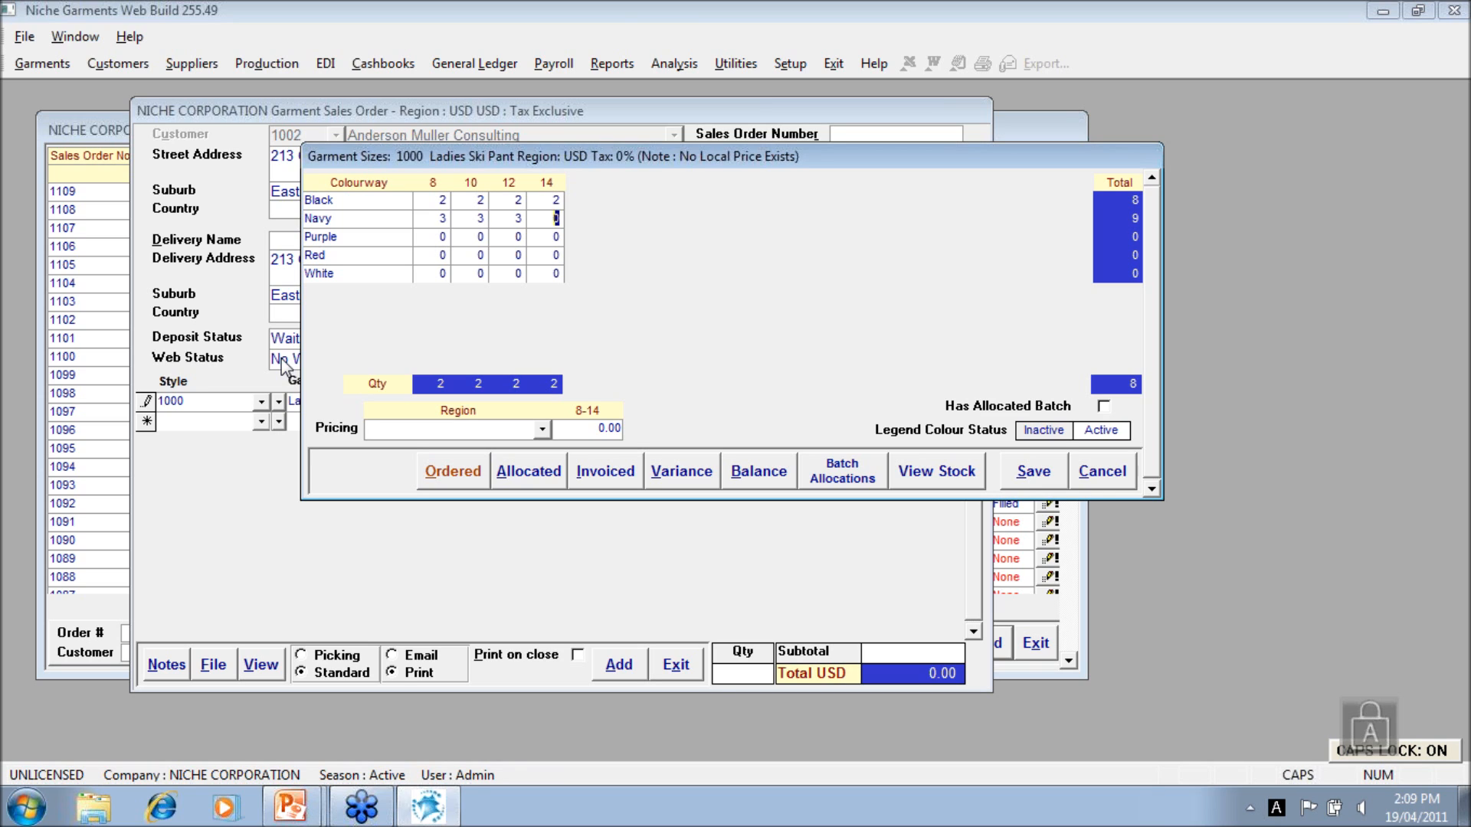
type("3")
key("Tab")
Enter 3 Purple units in sizes 8 and 10 for style 1000.
type("3")
key("Tab")
type("3")
key("Tab")
key("shift+Tab")
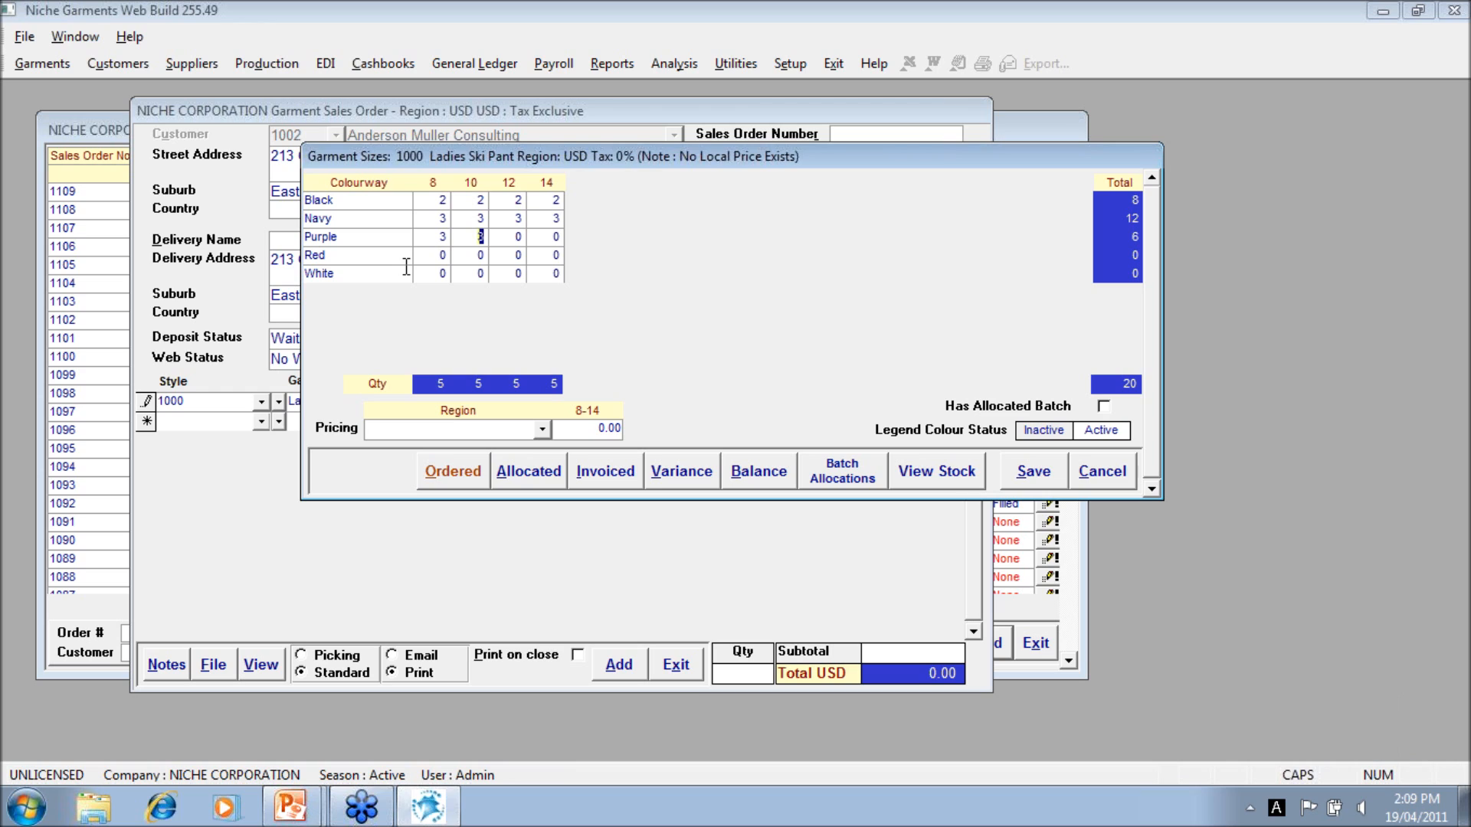
key("shift+Tab")
key("shift+Tab")
key("shift+Tab")
Set the price for sizes 8-14 of style 1000 to 34.00 and save the size breakdown.
left_click(542, 433)
left_click(543, 430)
left_click(597, 430)
type("34.00")
left_click(1021, 475)
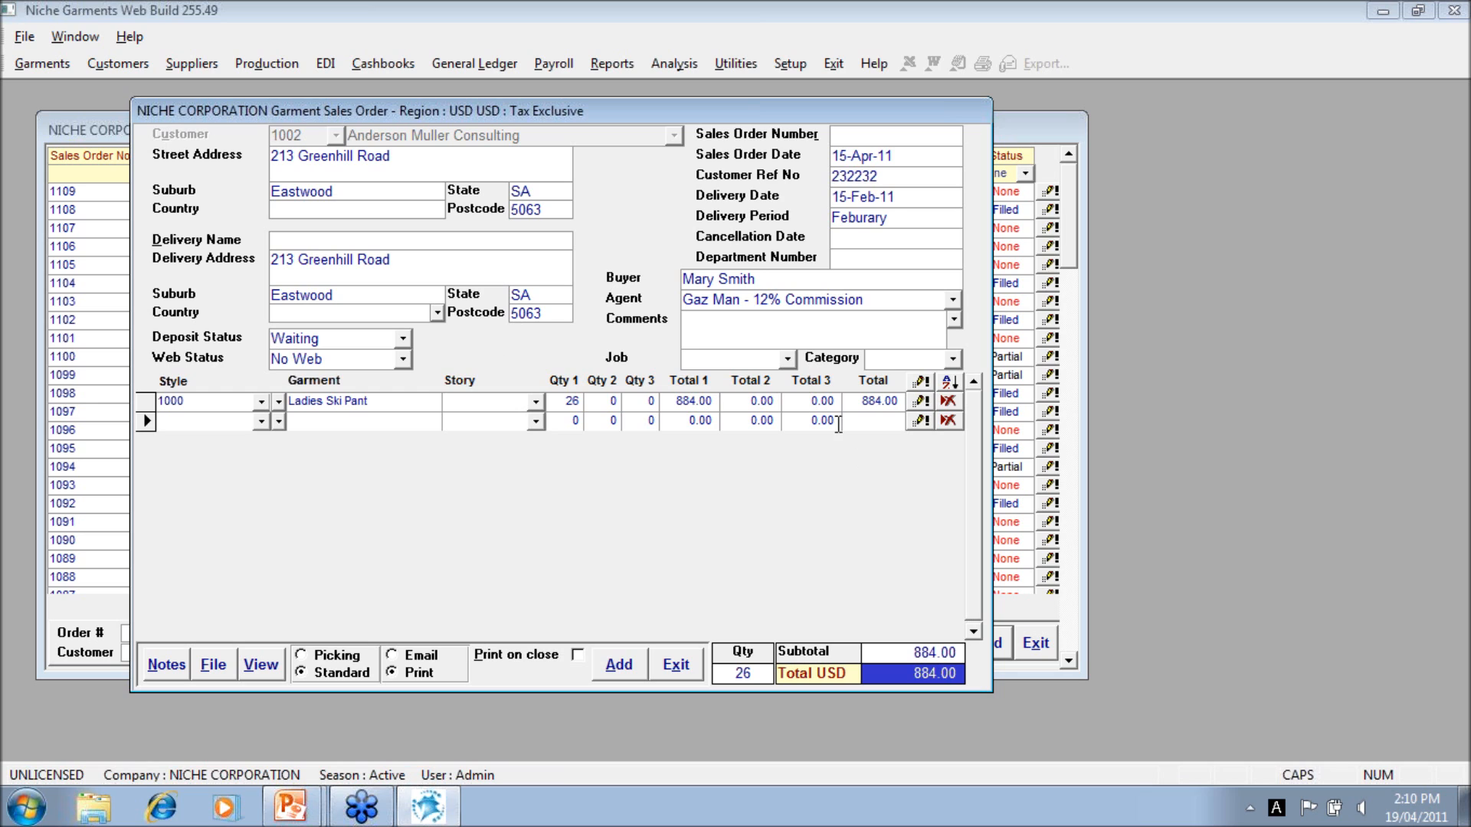
Add style 1000L Ladies Ski Pant with 2 packs each of Black, Navy, Purple and Red, and 3 packs of White.
left_click(261, 420)
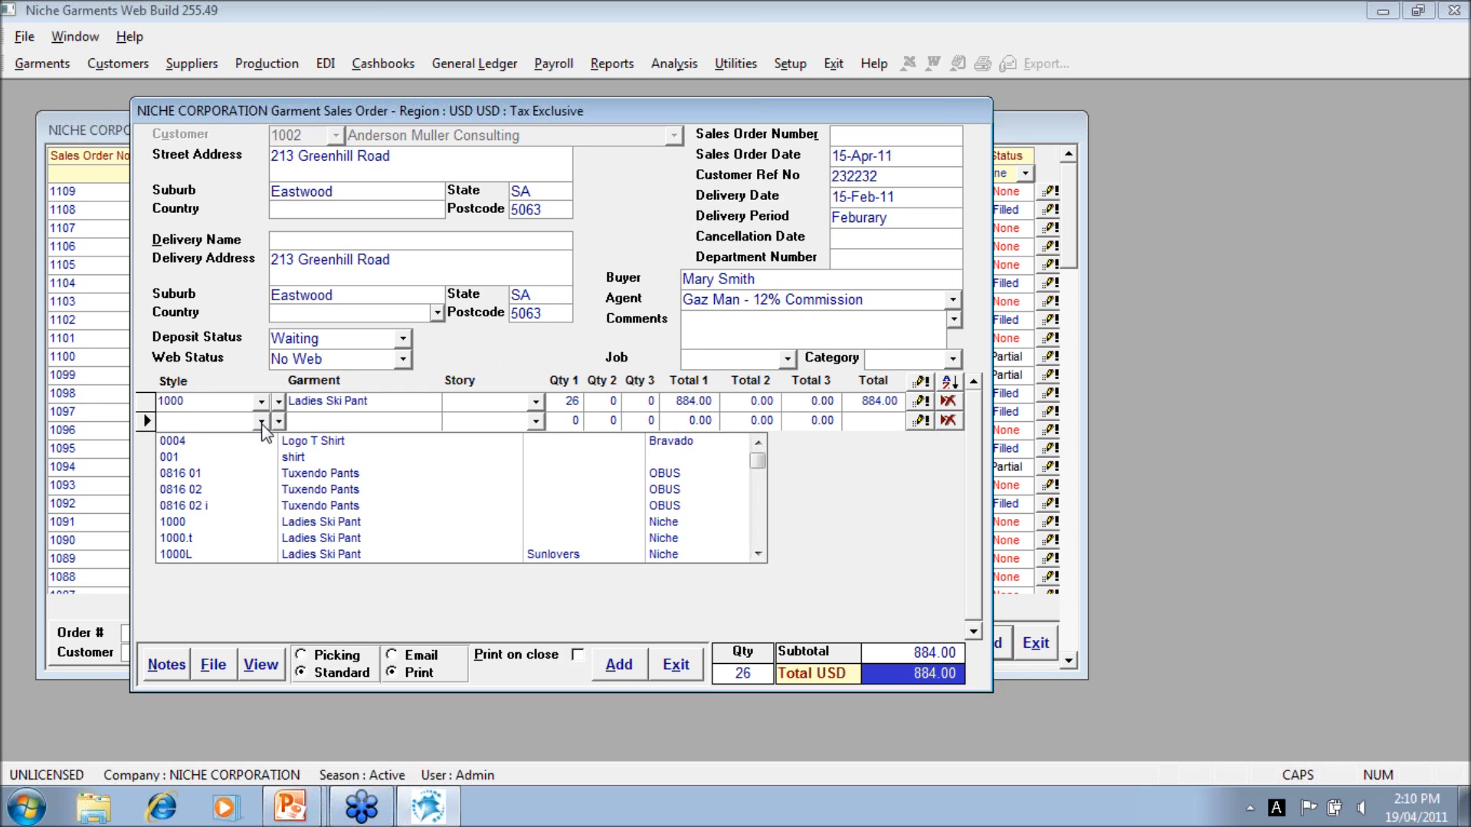
left_click(341, 560)
type("2")
key("Down")
type("2")
key("Down")
type("2")
key("Down")
type("2")
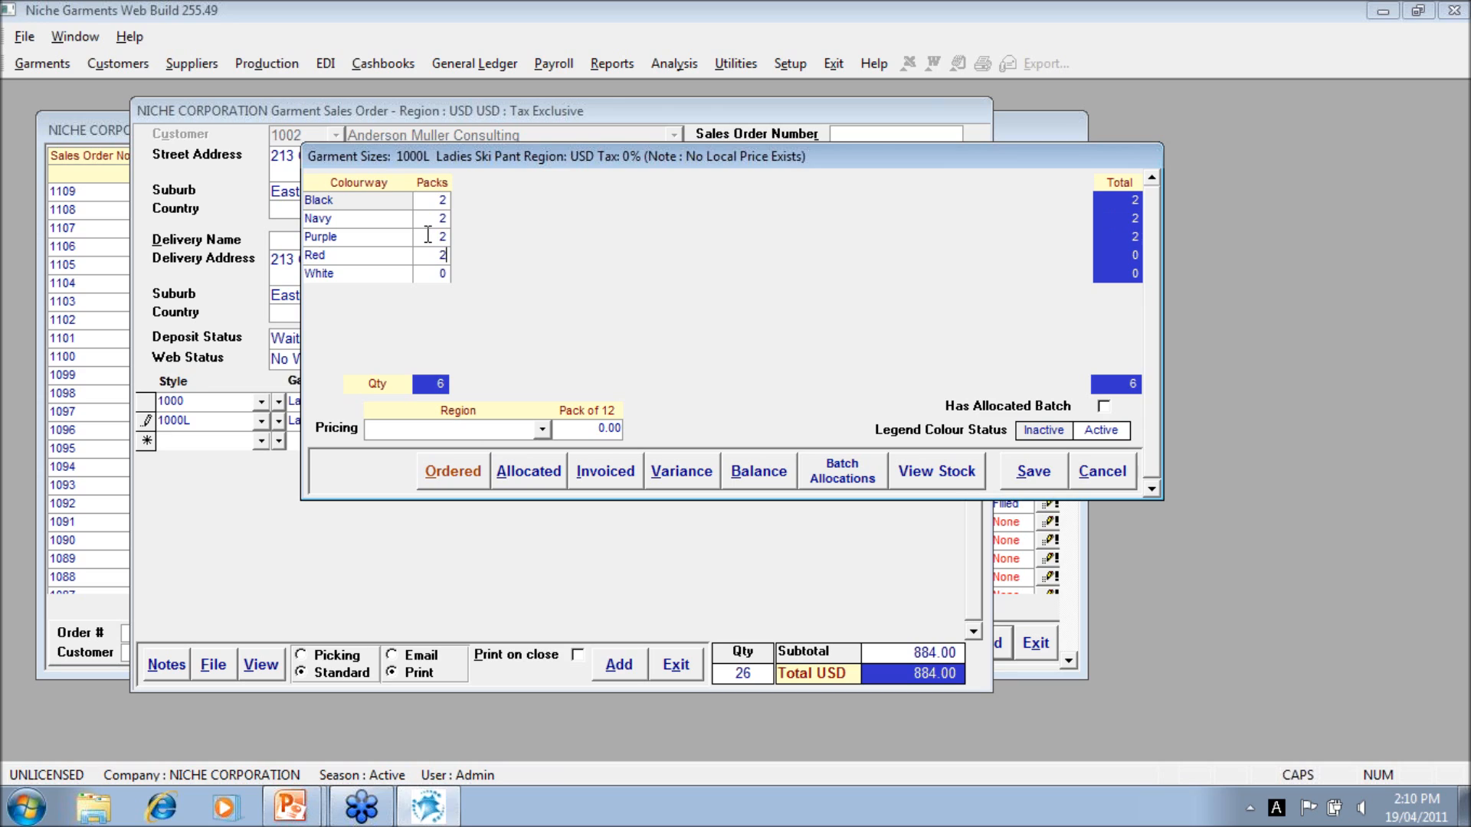
key("Down")
type("3")
Set the Pack of 12 price for style 1000L to 12.00 and save the pack quantities.
left_click_drag(585, 425, 636, 427)
type("1")
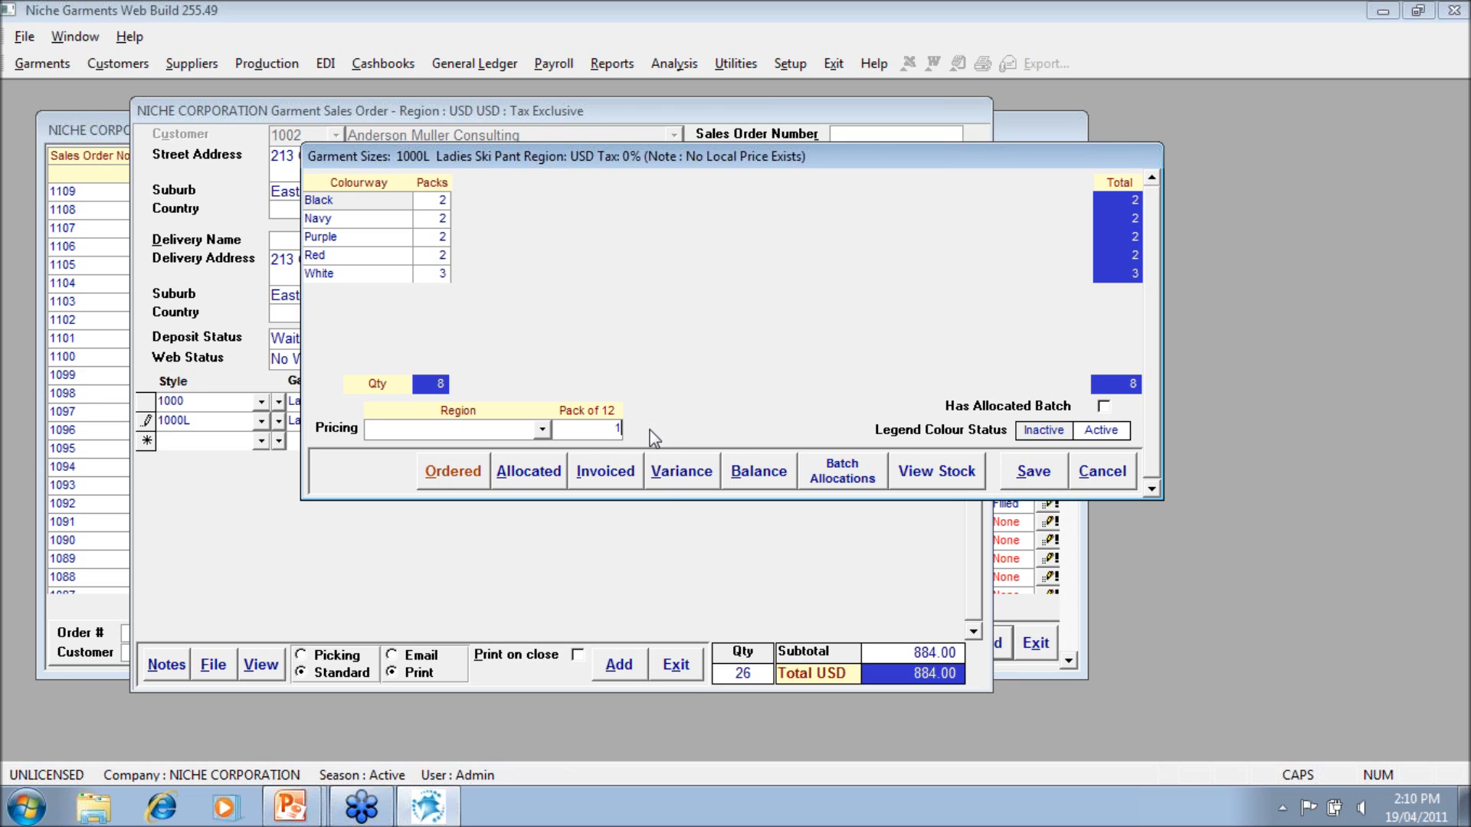
type("2")
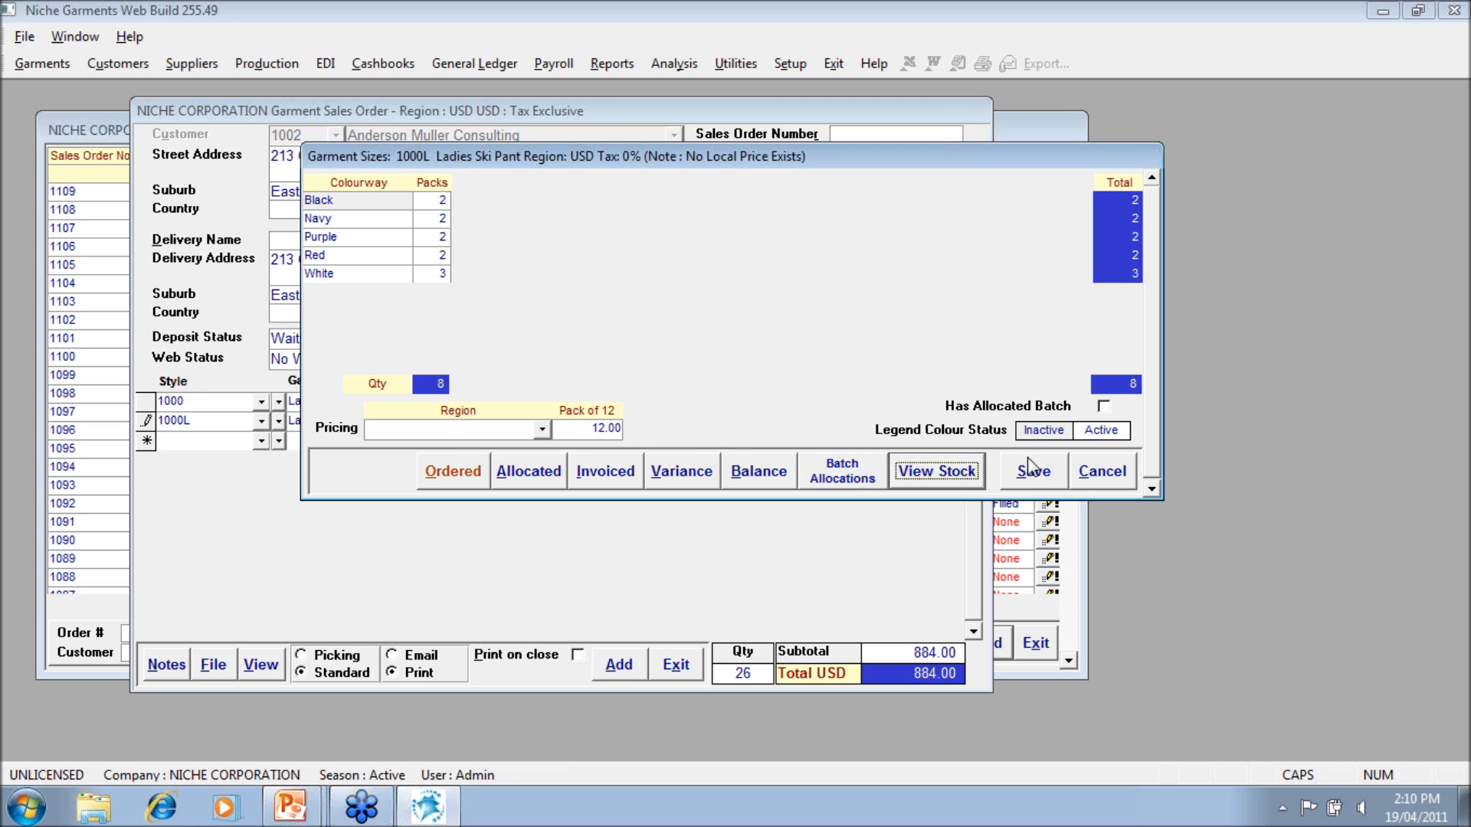
left_click(1033, 470)
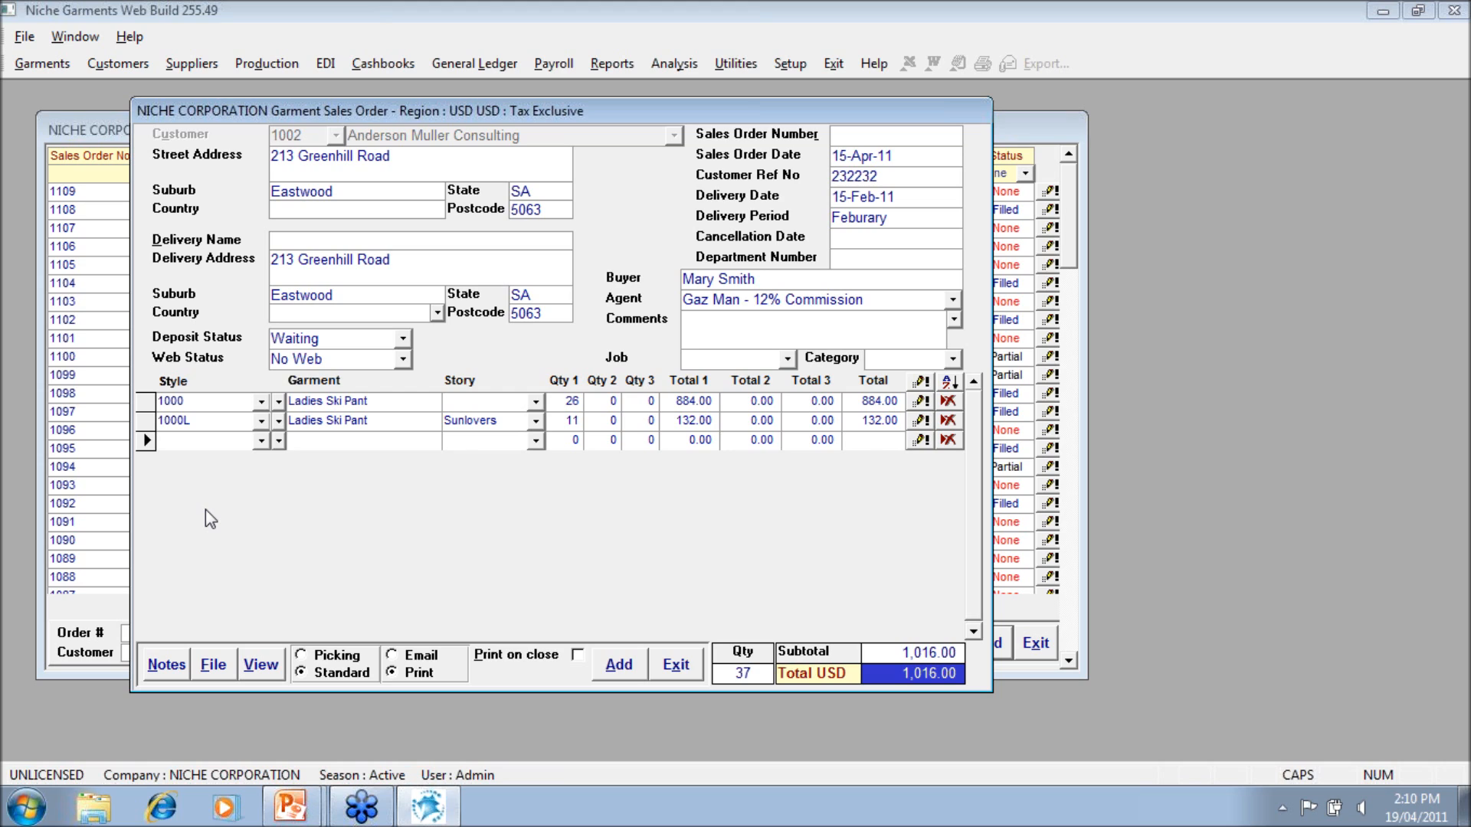
Switch the order lines to special instructions and enter "do not supply if not fully breakdown forfilled" for style 1000.
left_click(920, 408)
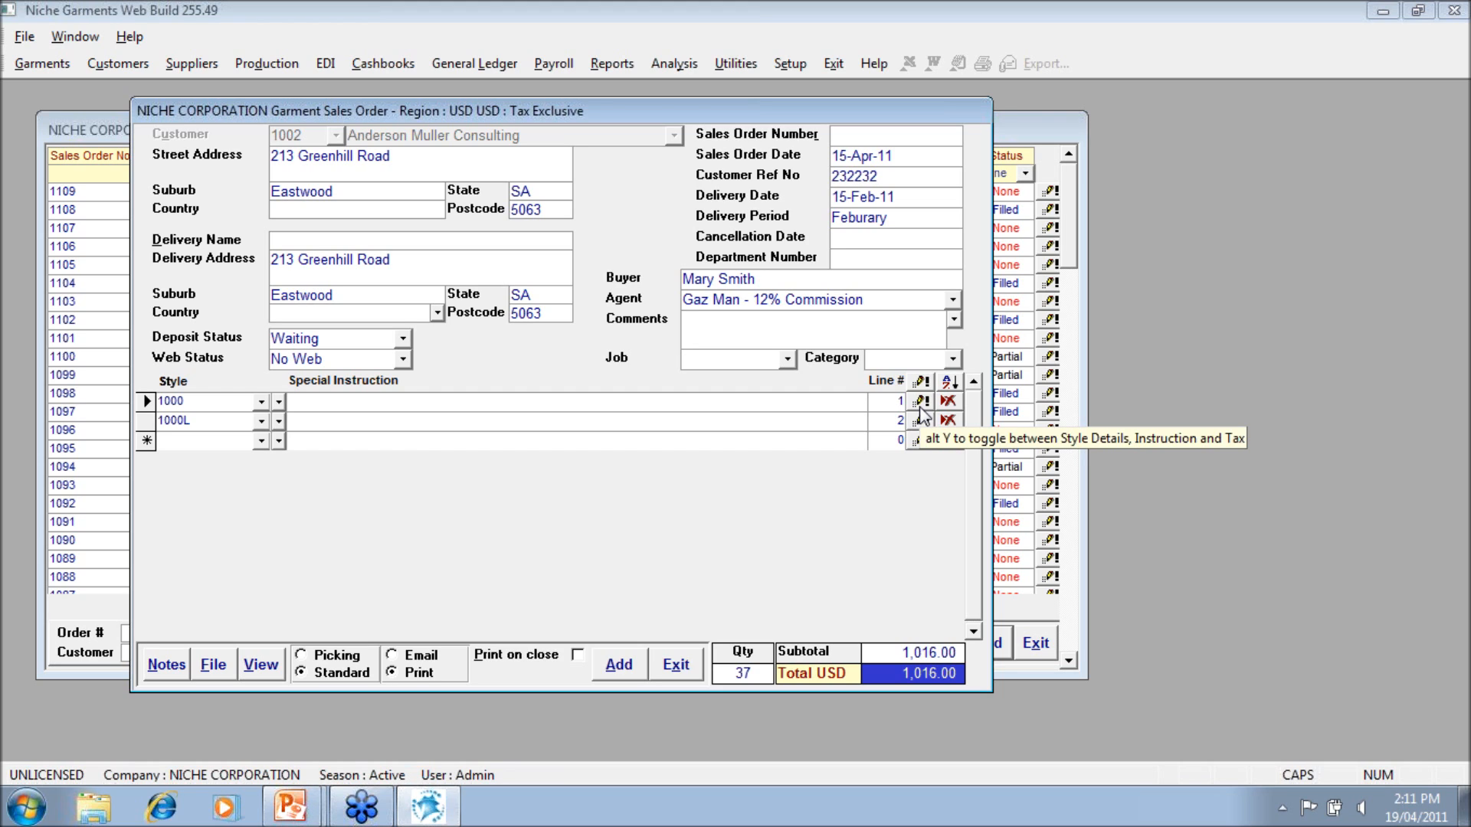
type("do not supply if not fully fd")
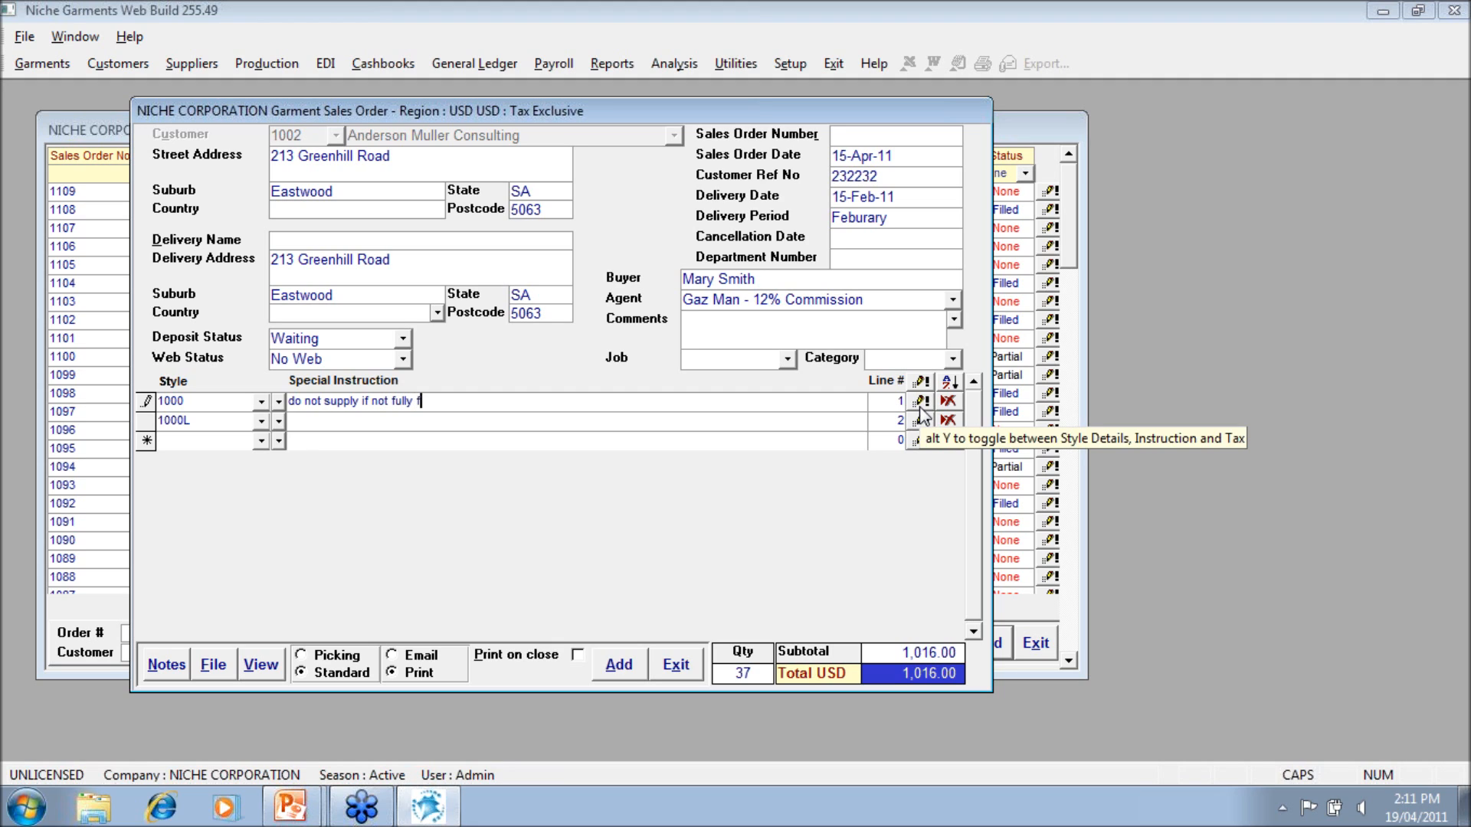
key("BackSpace")
key("BackSpace")
key("BackSpace")
key("BackSpace")
type("y breakdown forfu")
key("BackSpace")
type("illed")
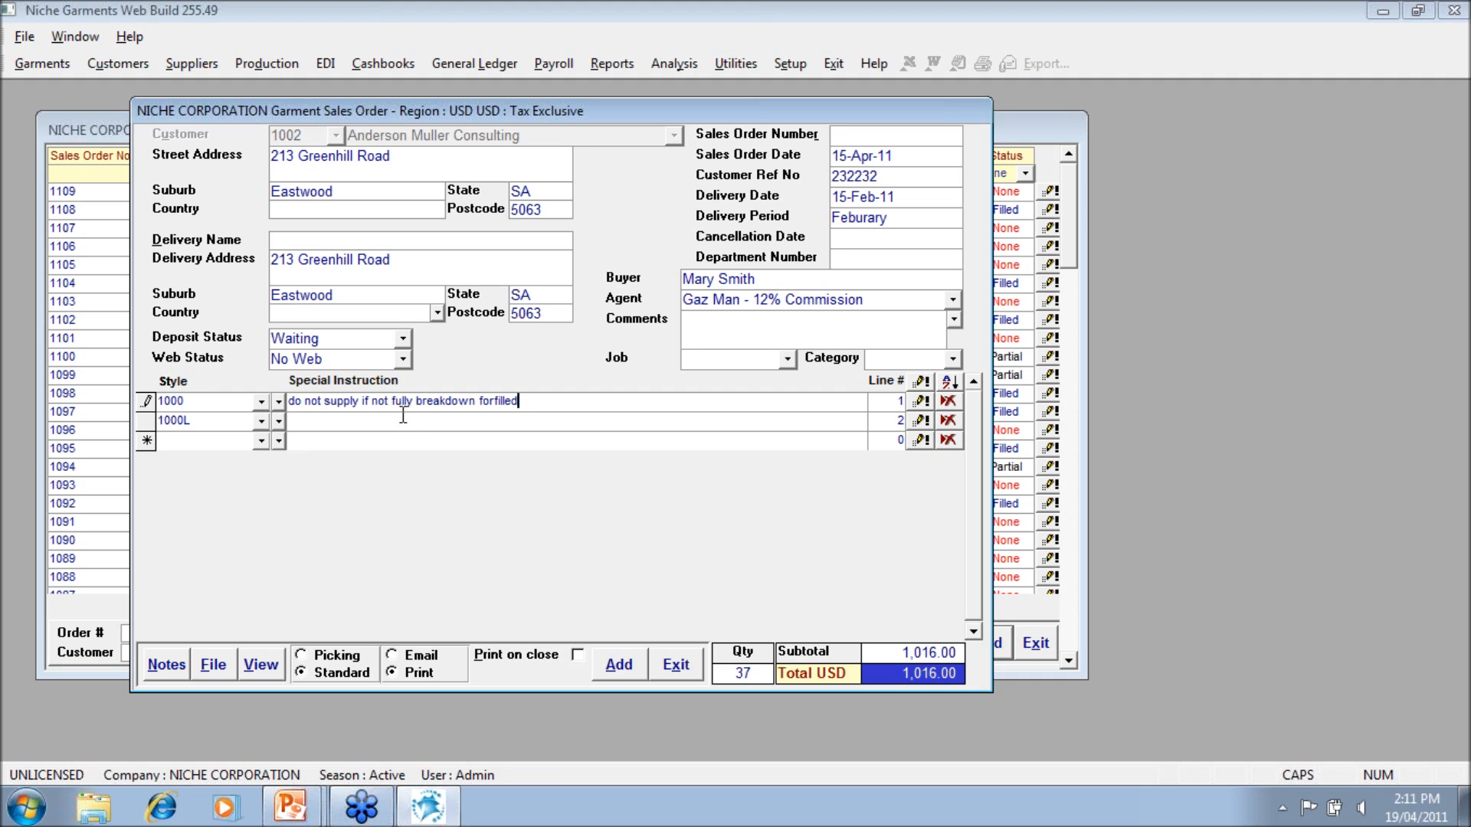
Start removing style 1000L from the order and decline the removal.
left_click(948, 420)
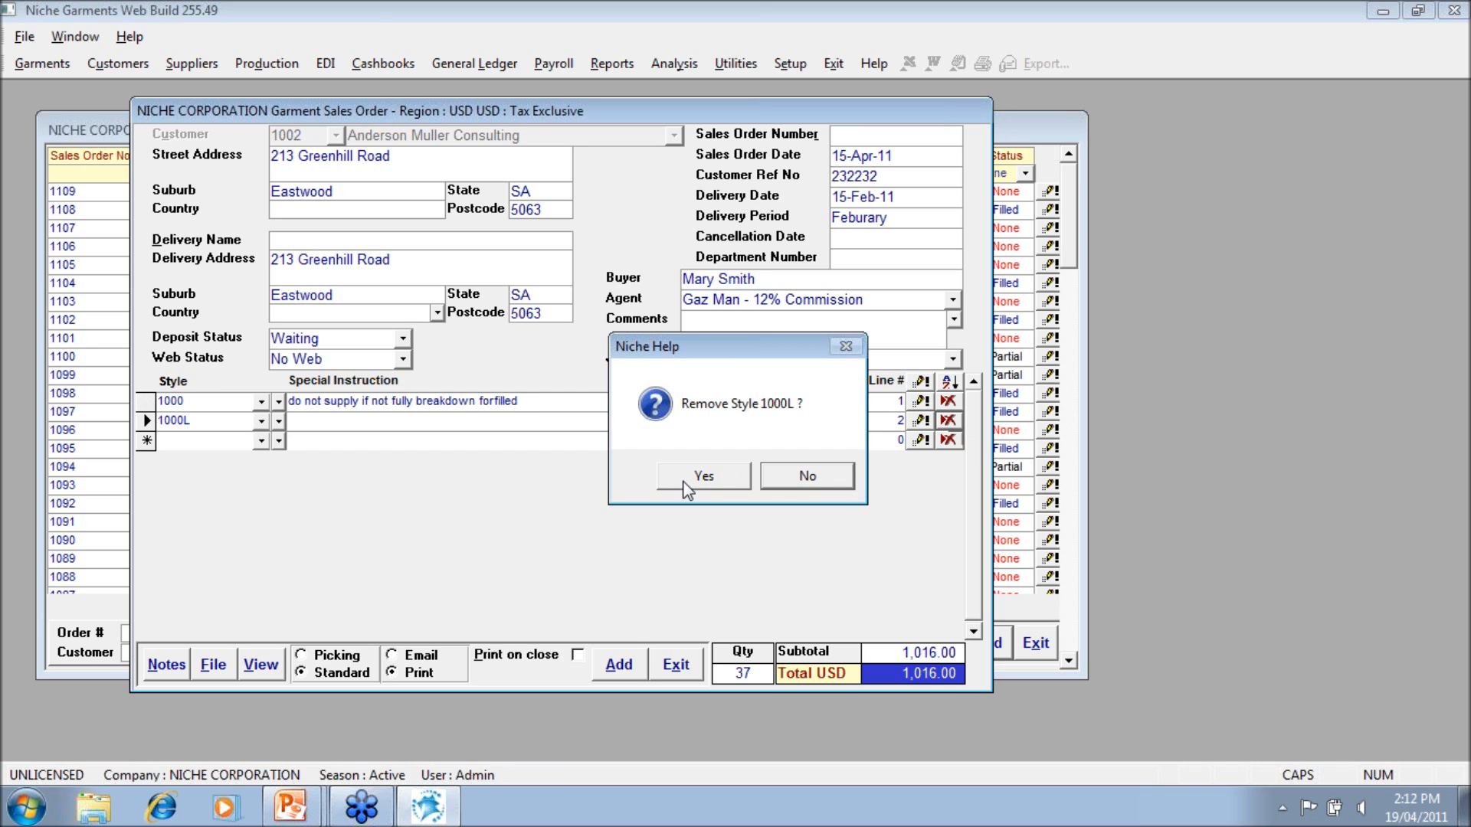
left_click(789, 476)
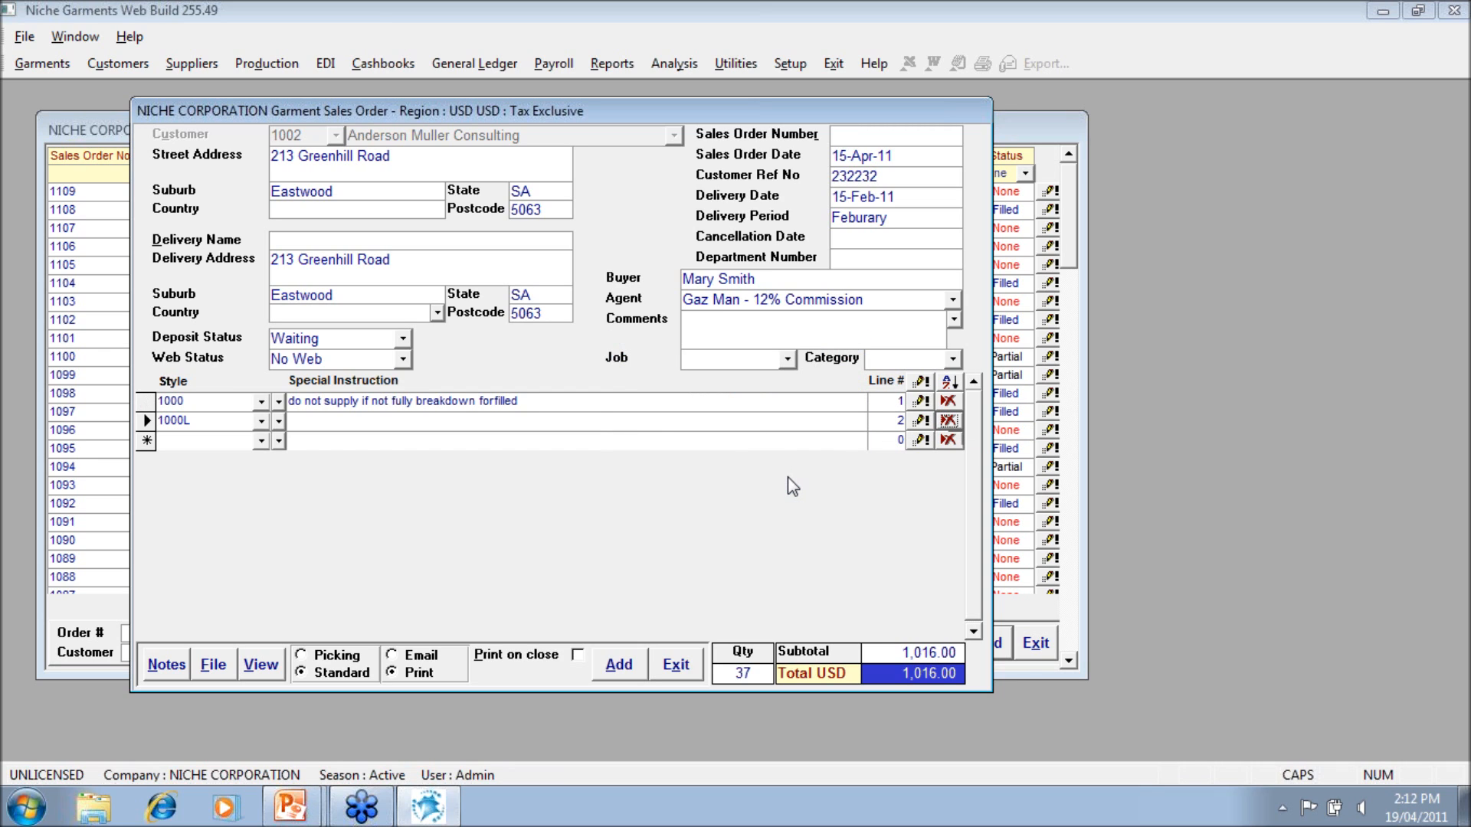
Switch the order lines to the tax details and examine the ex-tax amounts of styles 1000 and 1000L.
left_click(919, 401)
left_click(919, 402)
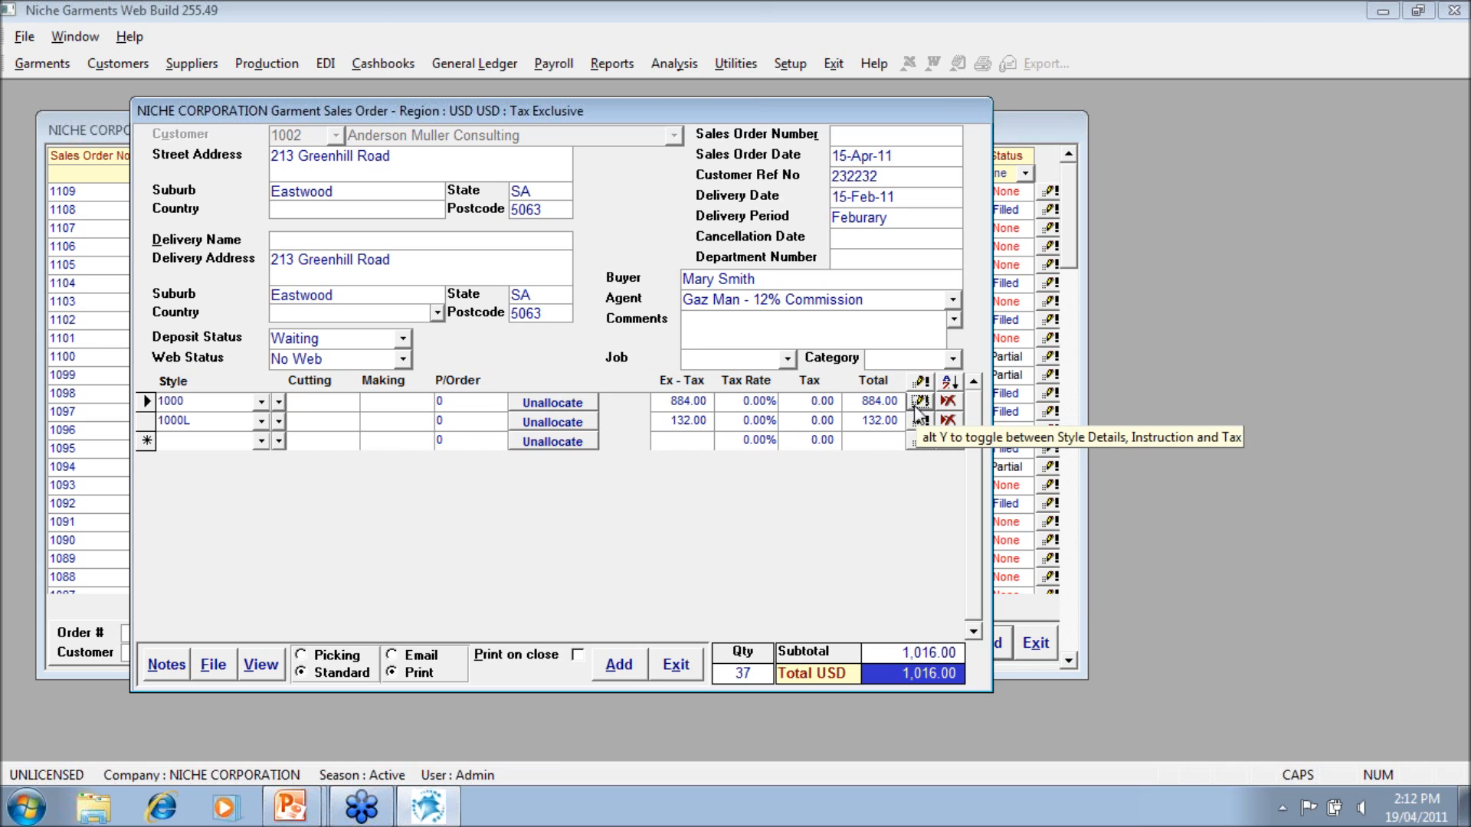
left_click_drag(668, 401, 708, 422)
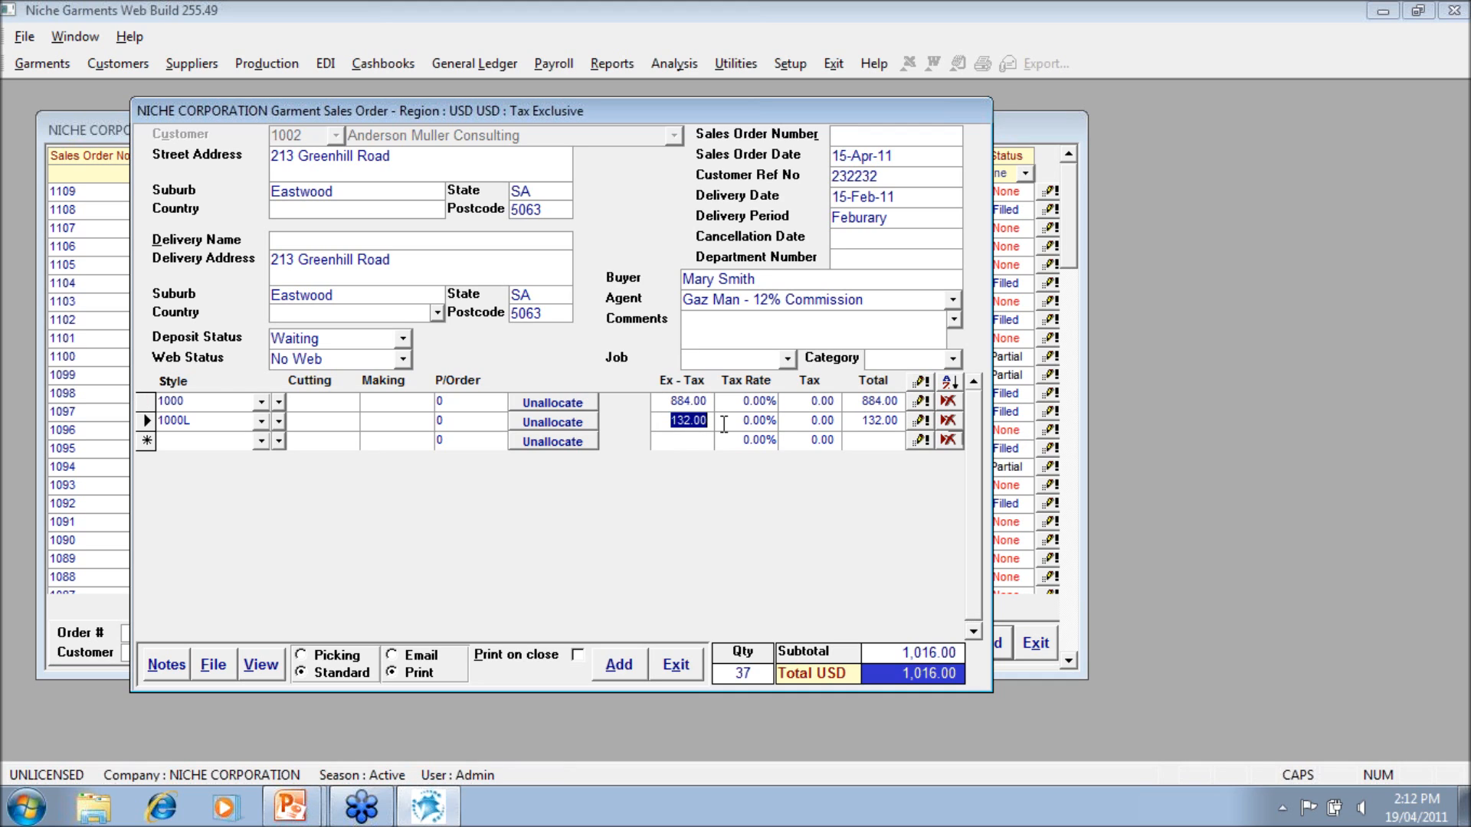
Switch the order lines back to the garment quantities and totals, and sort them by style.
left_click_drag(859, 402, 897, 406)
left_click(920, 422)
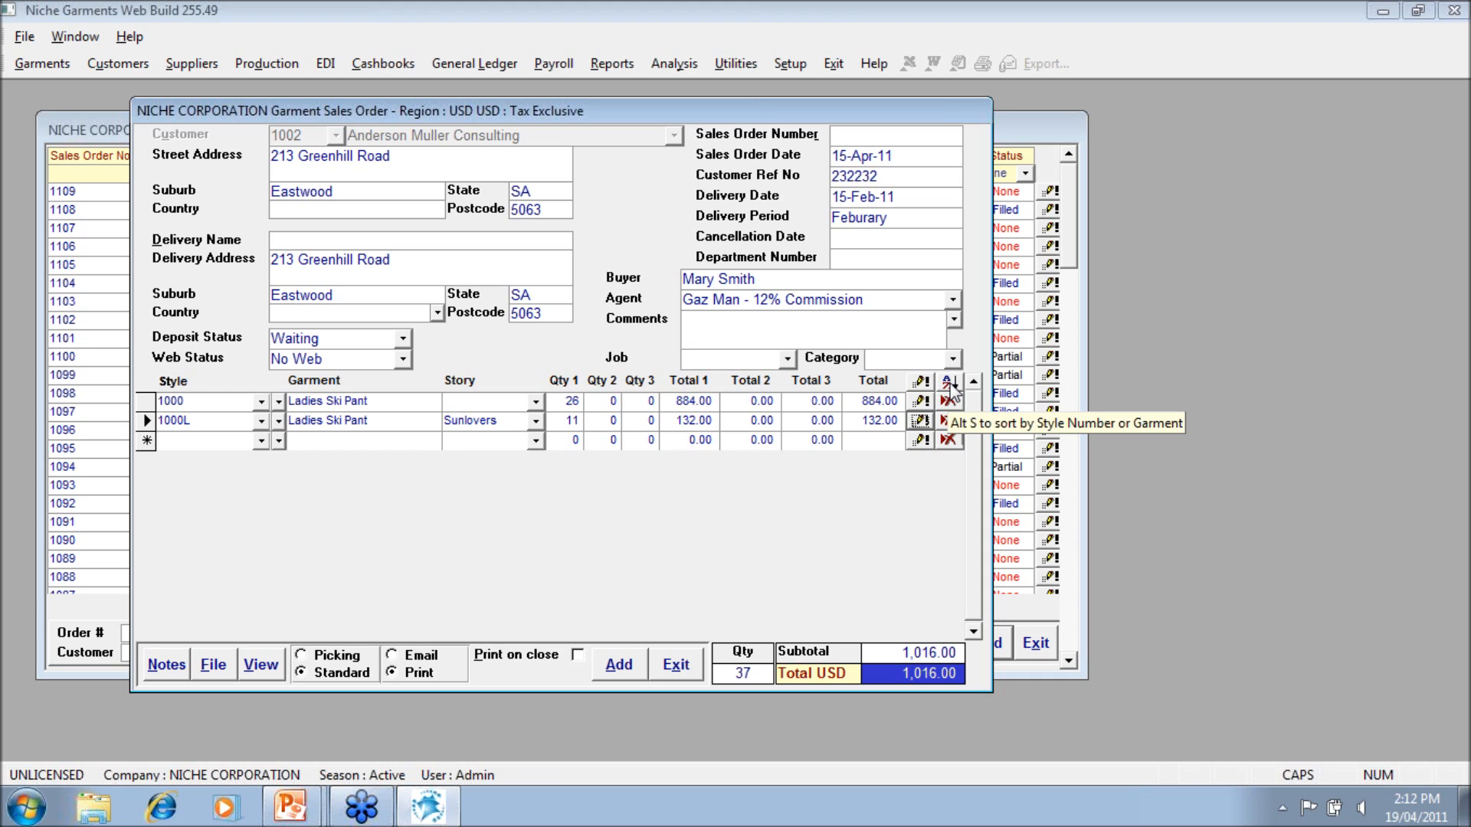
left_click(954, 387)
left_click(651, 476)
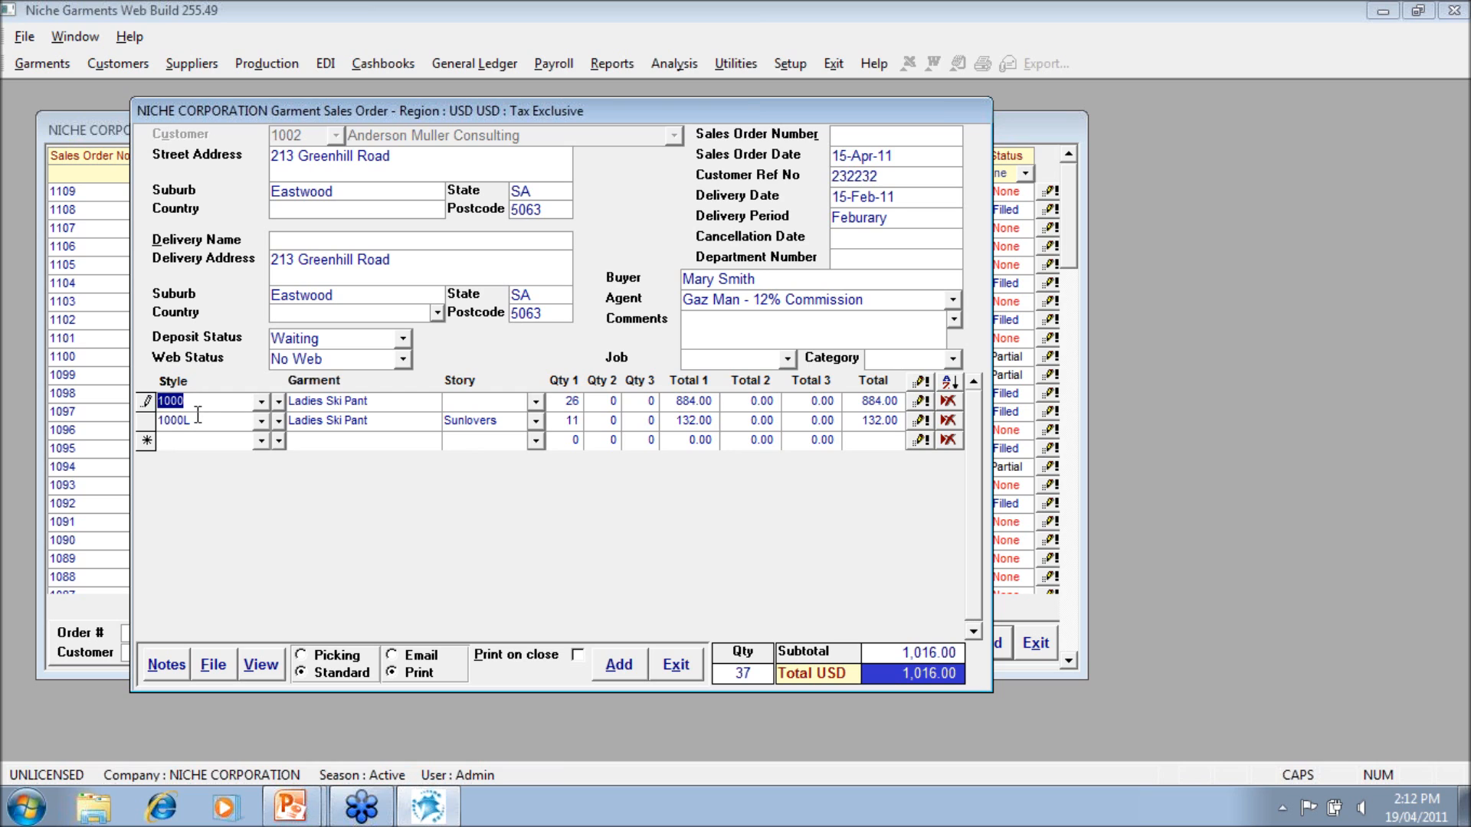
Add style 0816 02 to the order with a quantity of 2 in Black for each of sizes 1 to 4, and save the quantities.
left_click(260, 441)
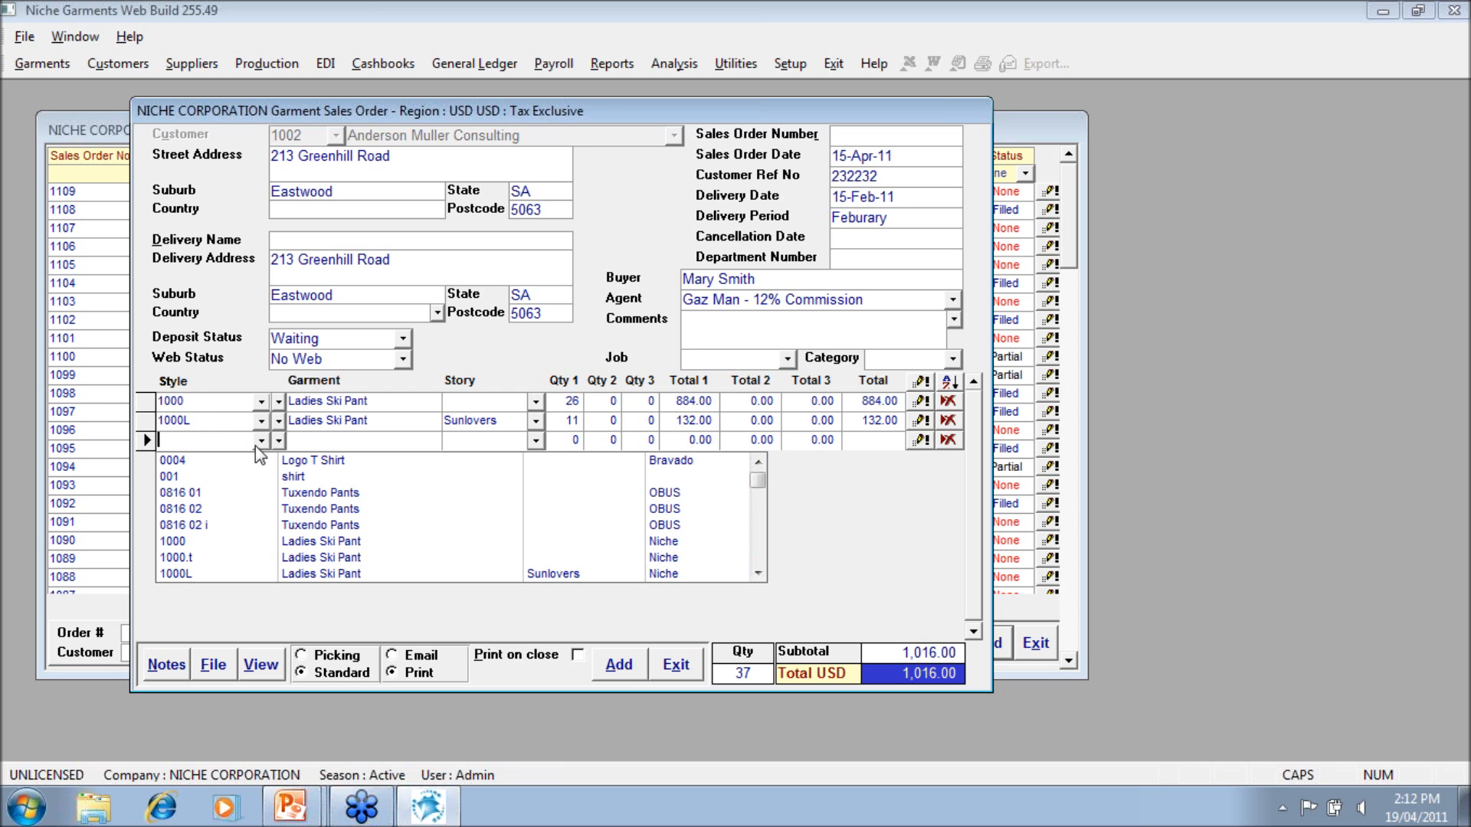
left_click(242, 508)
type("2")
key("Tab")
type("2")
key("Tab")
type("2")
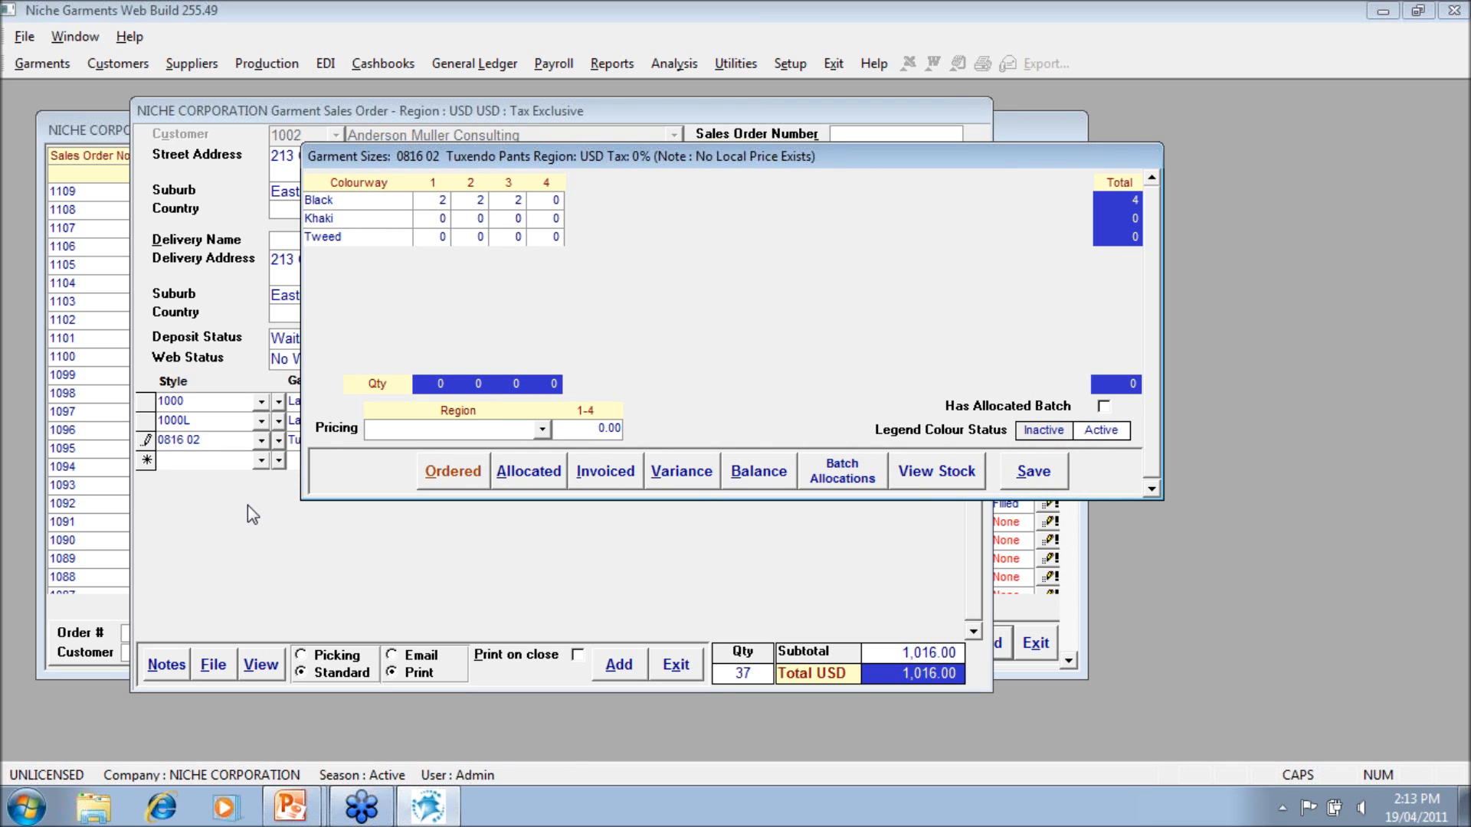
key("Tab")
type("2")
left_click(1001, 481)
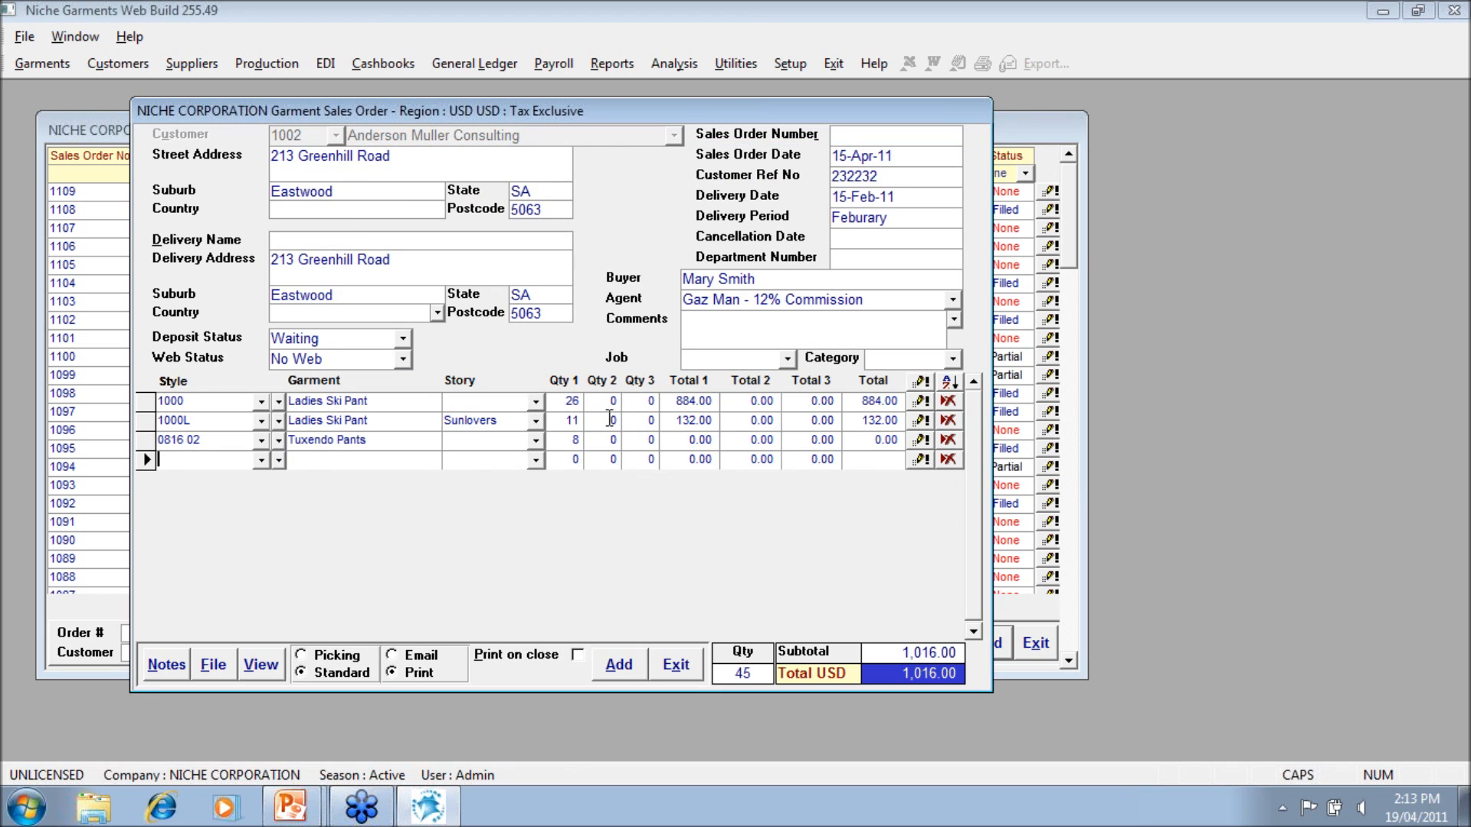
Re-sort the order lines by style with the newly added Tuxendo Pants included.
left_click(950, 381)
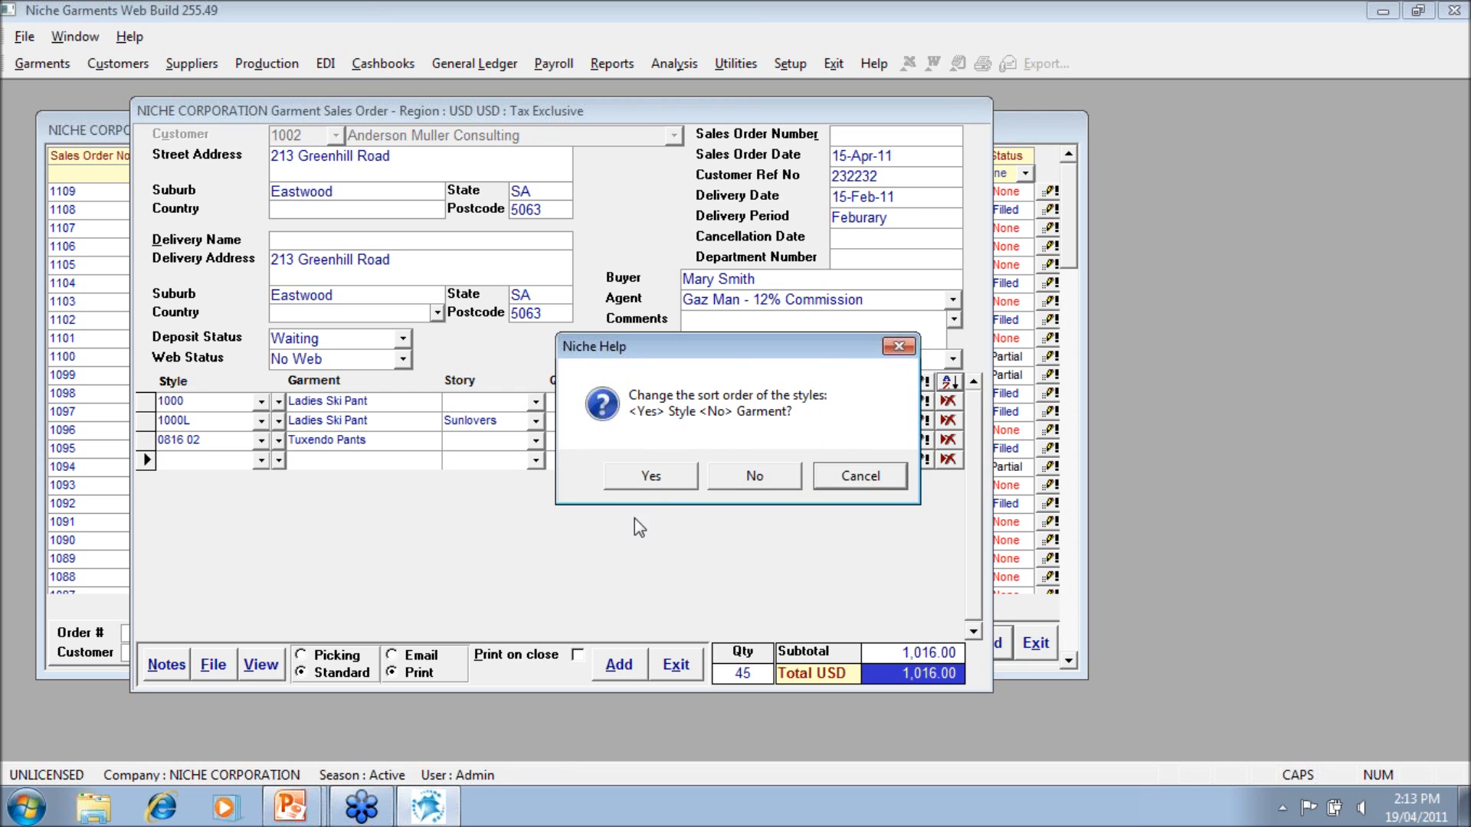
left_click(640, 480)
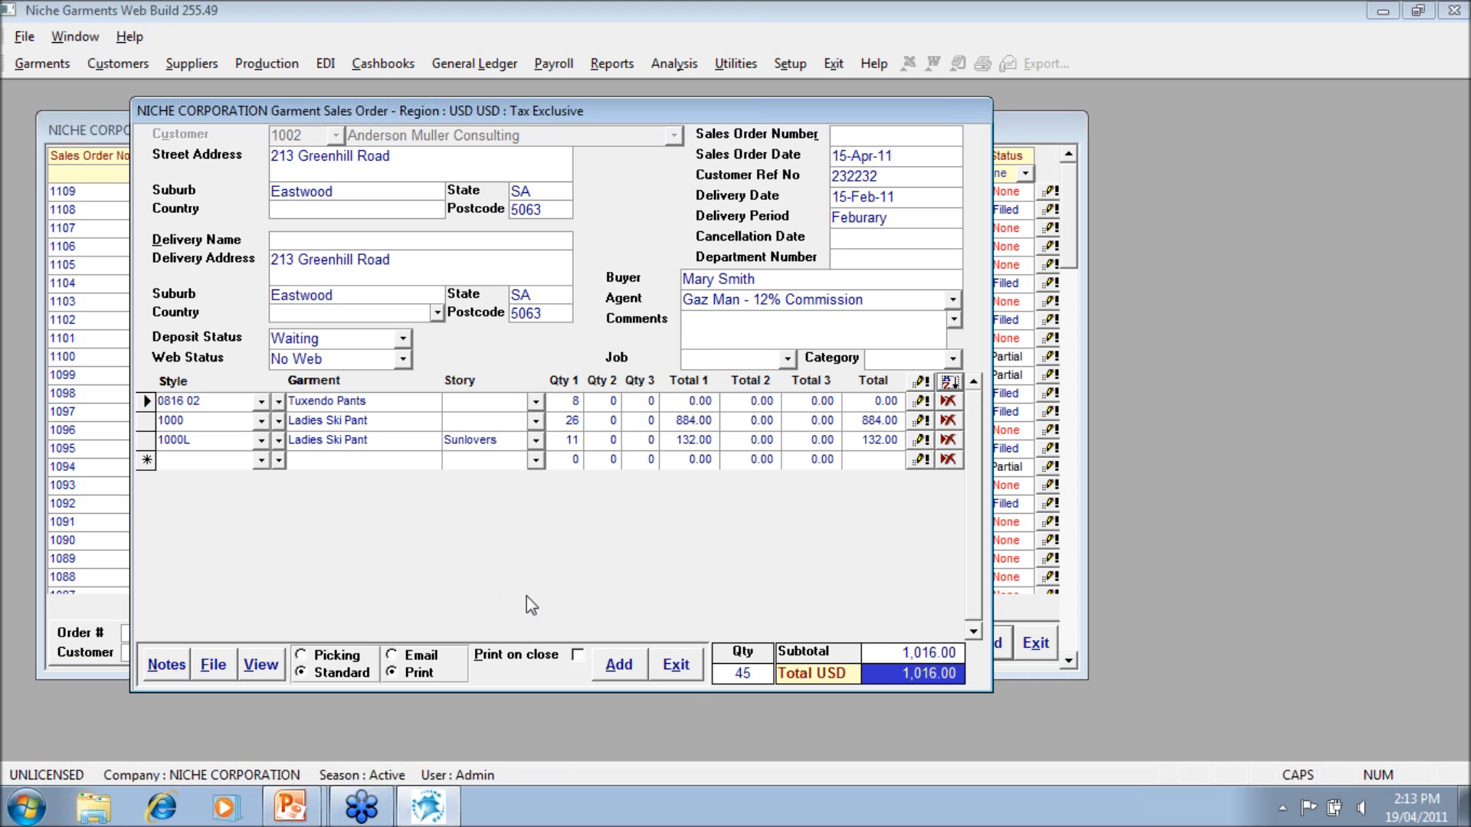
In the order totals, set the discount percent to 5% and the freight ex tax to 10.00, and return to the order.
double_click(896, 675)
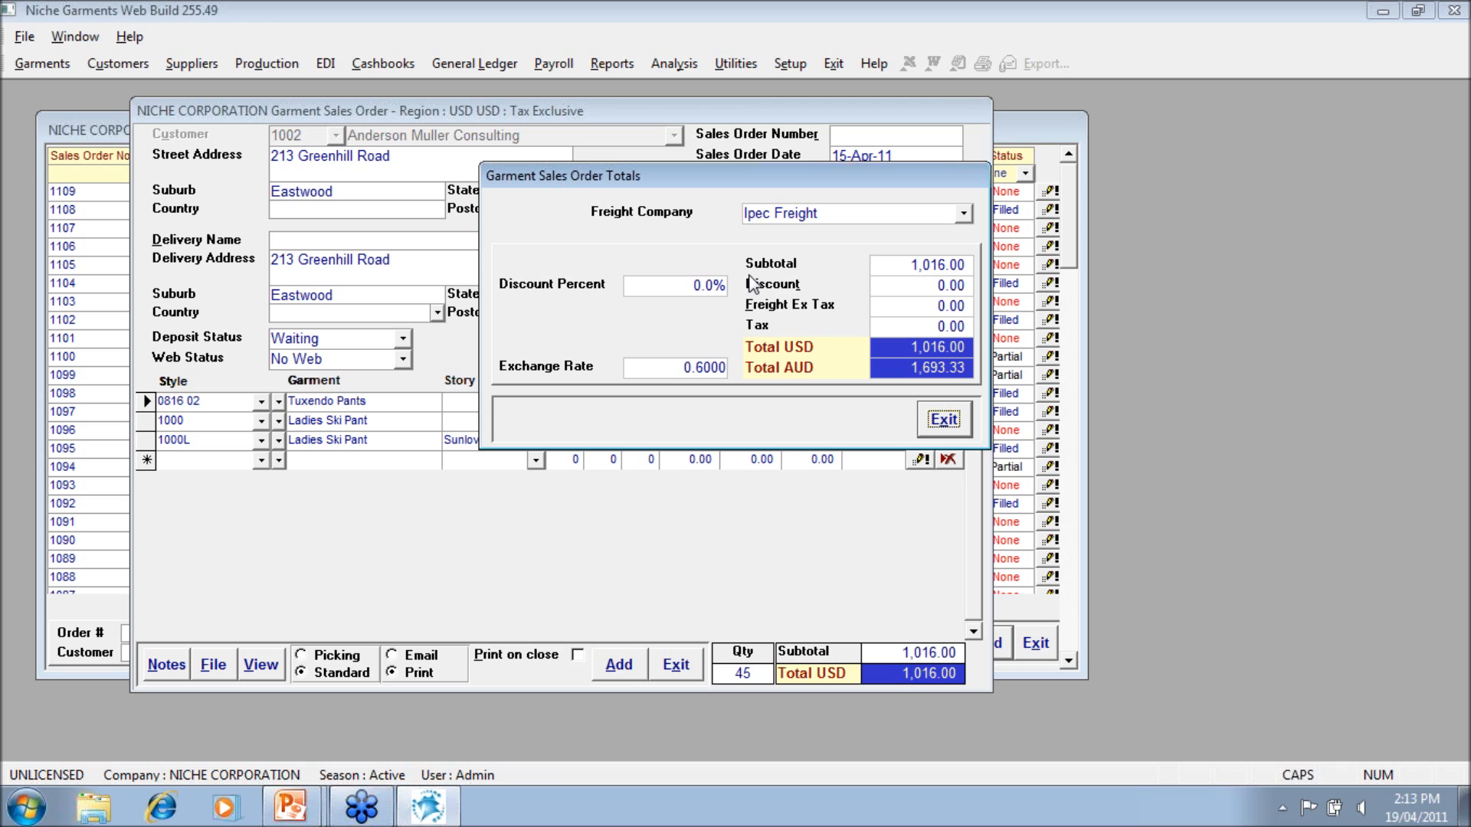
left_click(693, 286)
type("5")
key("Tab")
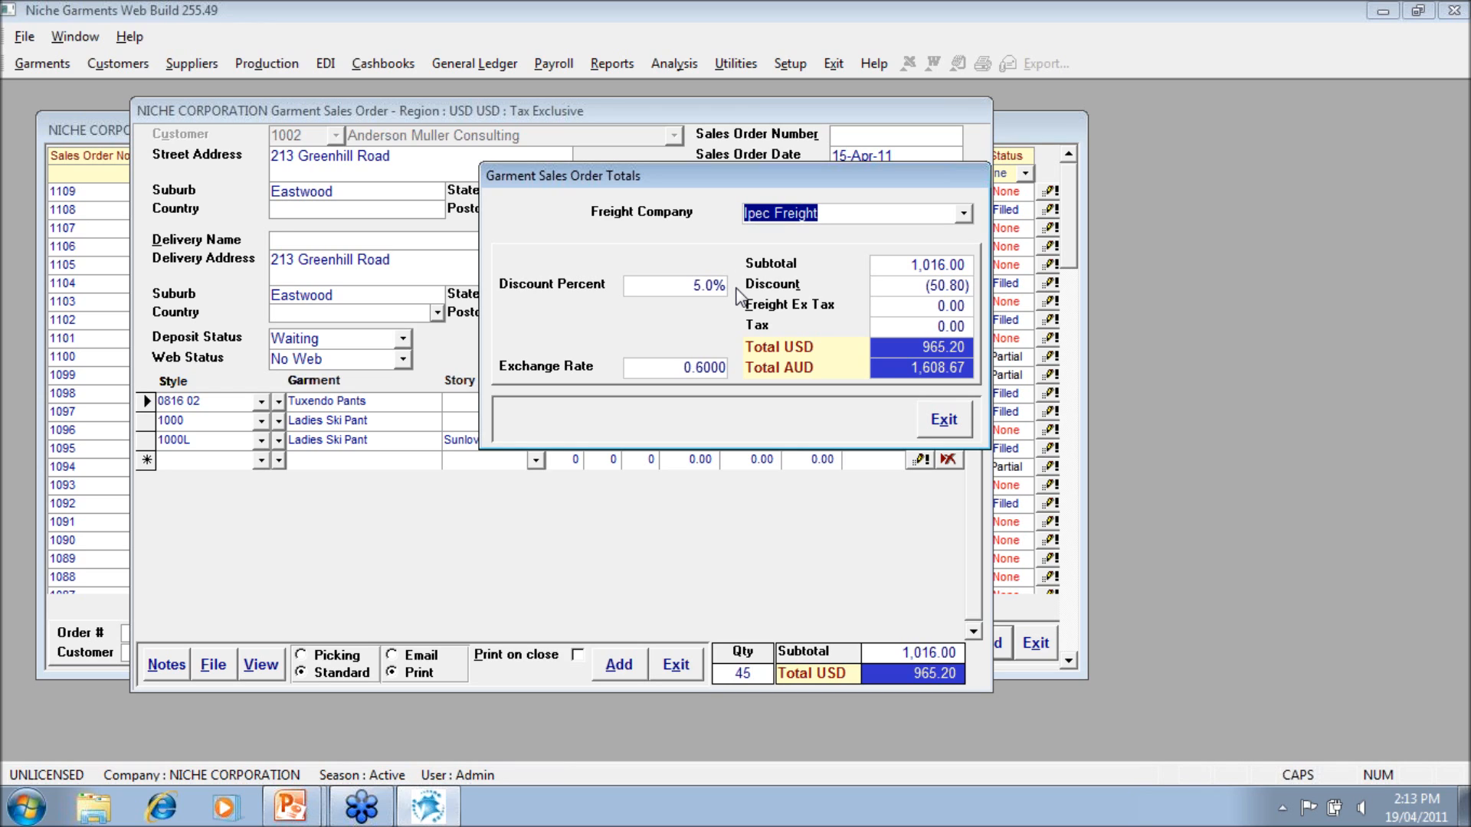
left_click(688, 366)
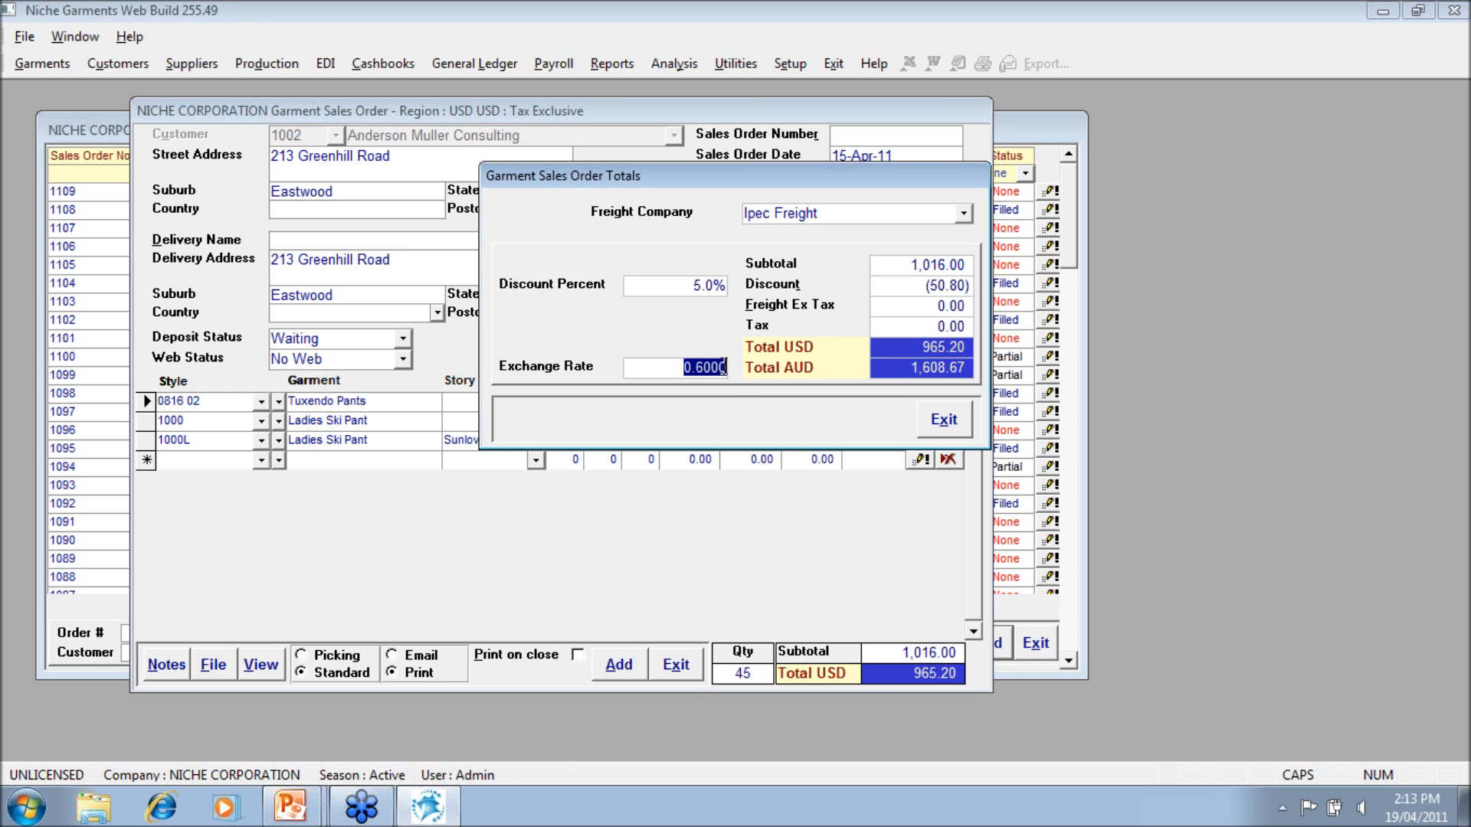
left_click(921, 306)
type("10")
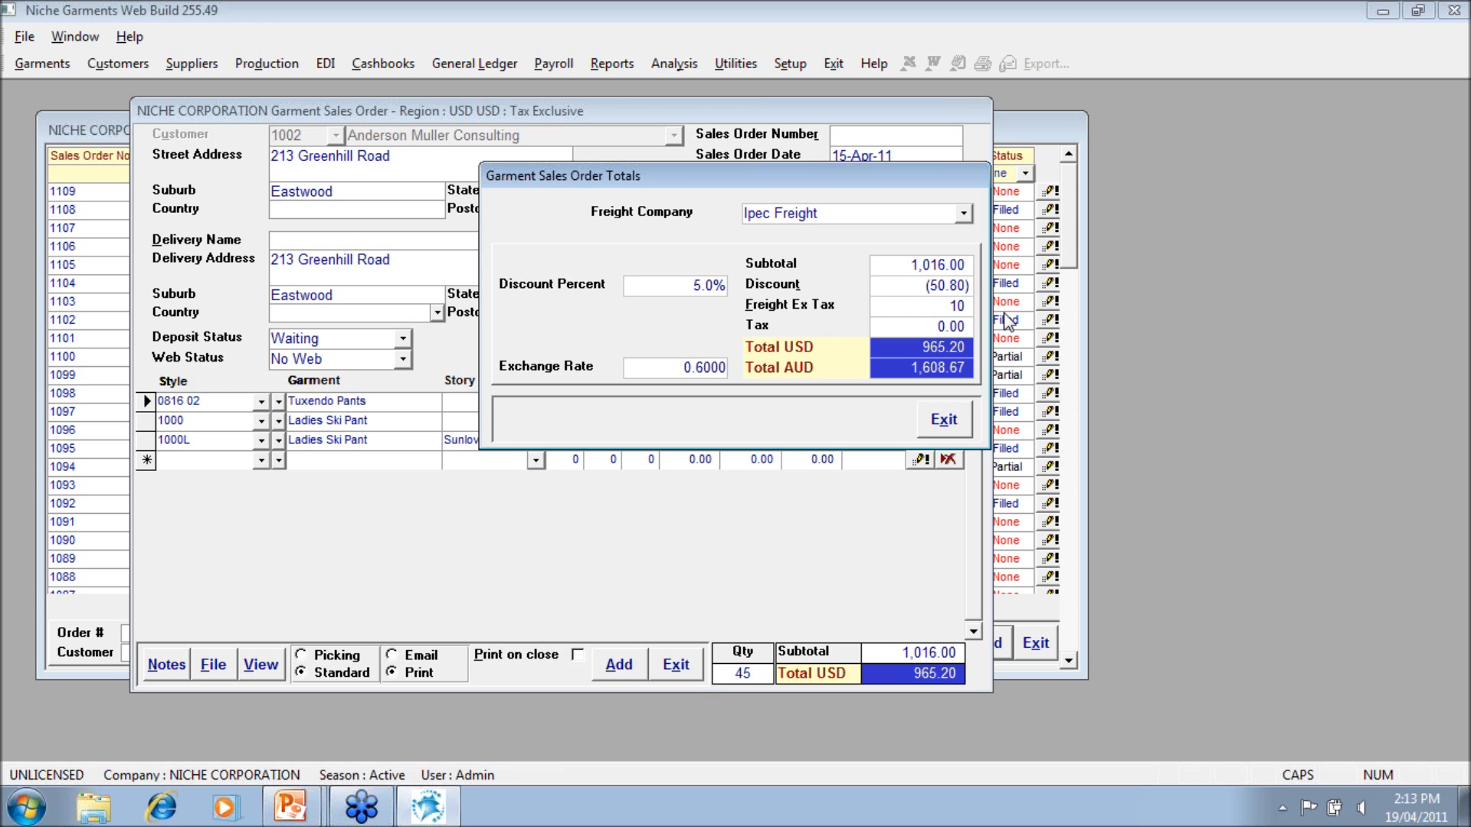
key("Tab")
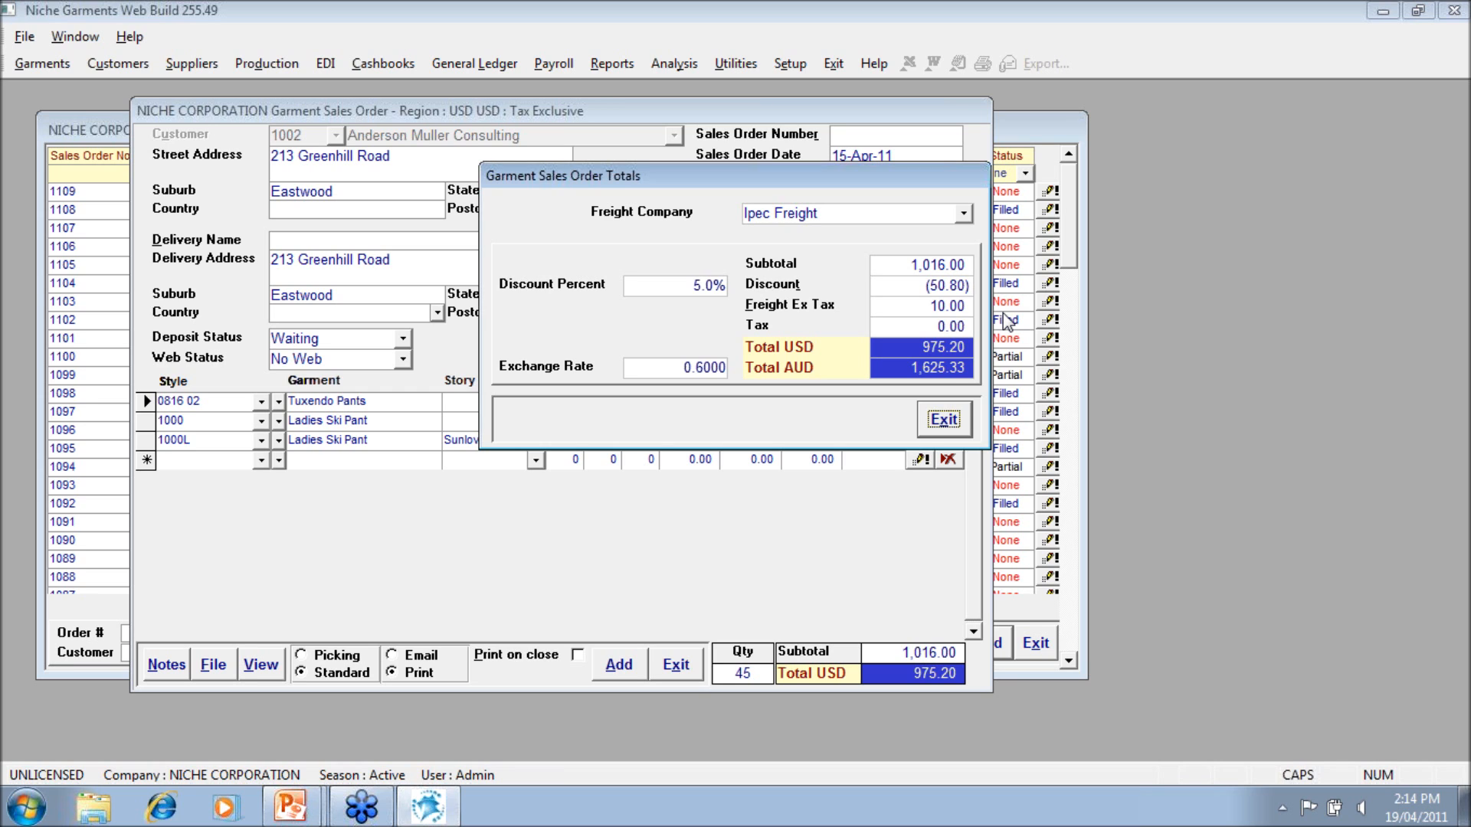
left_click(944, 419)
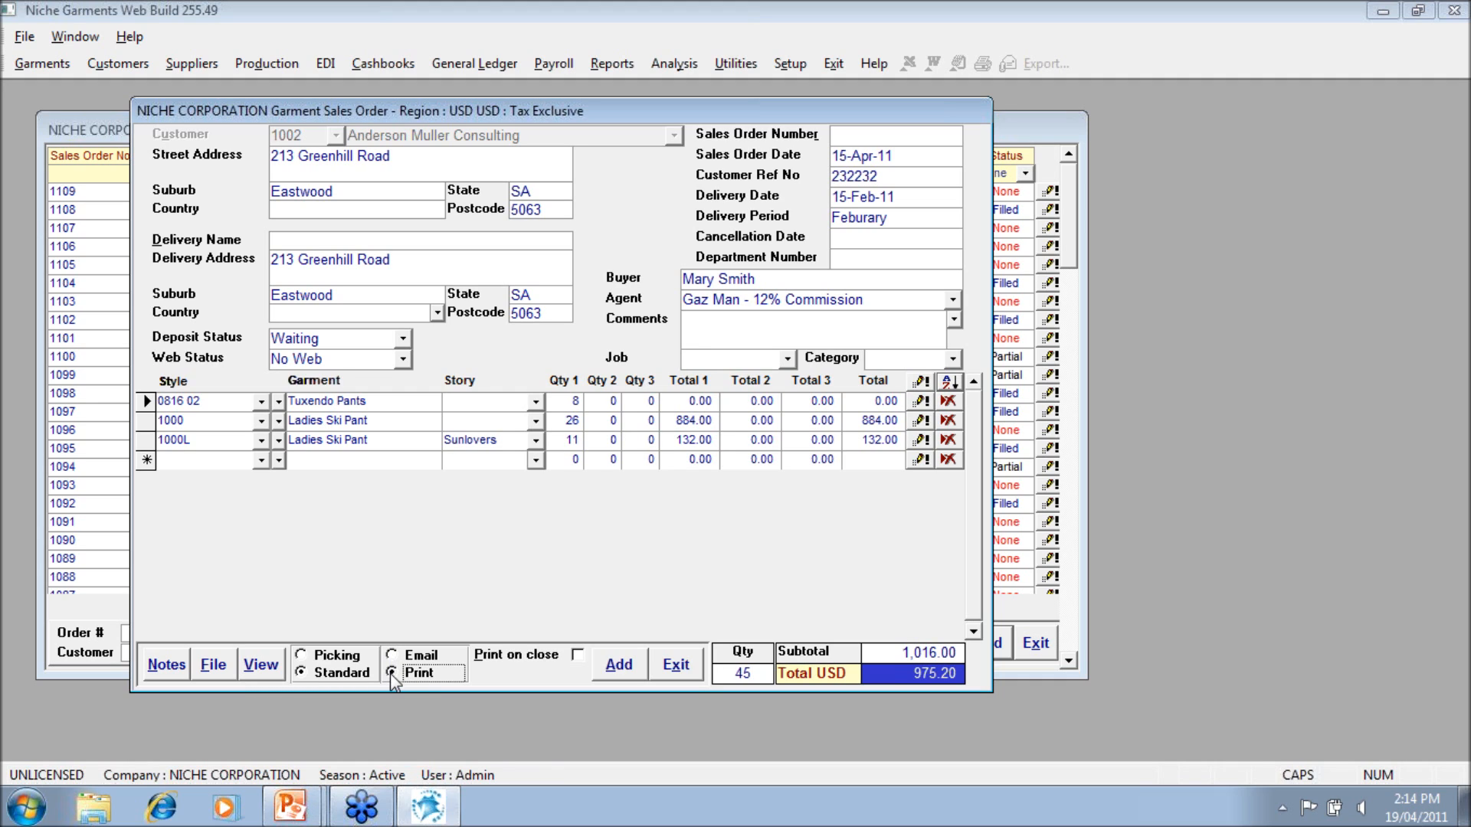
Set the sales order's output method to Email.
left_click(390, 659)
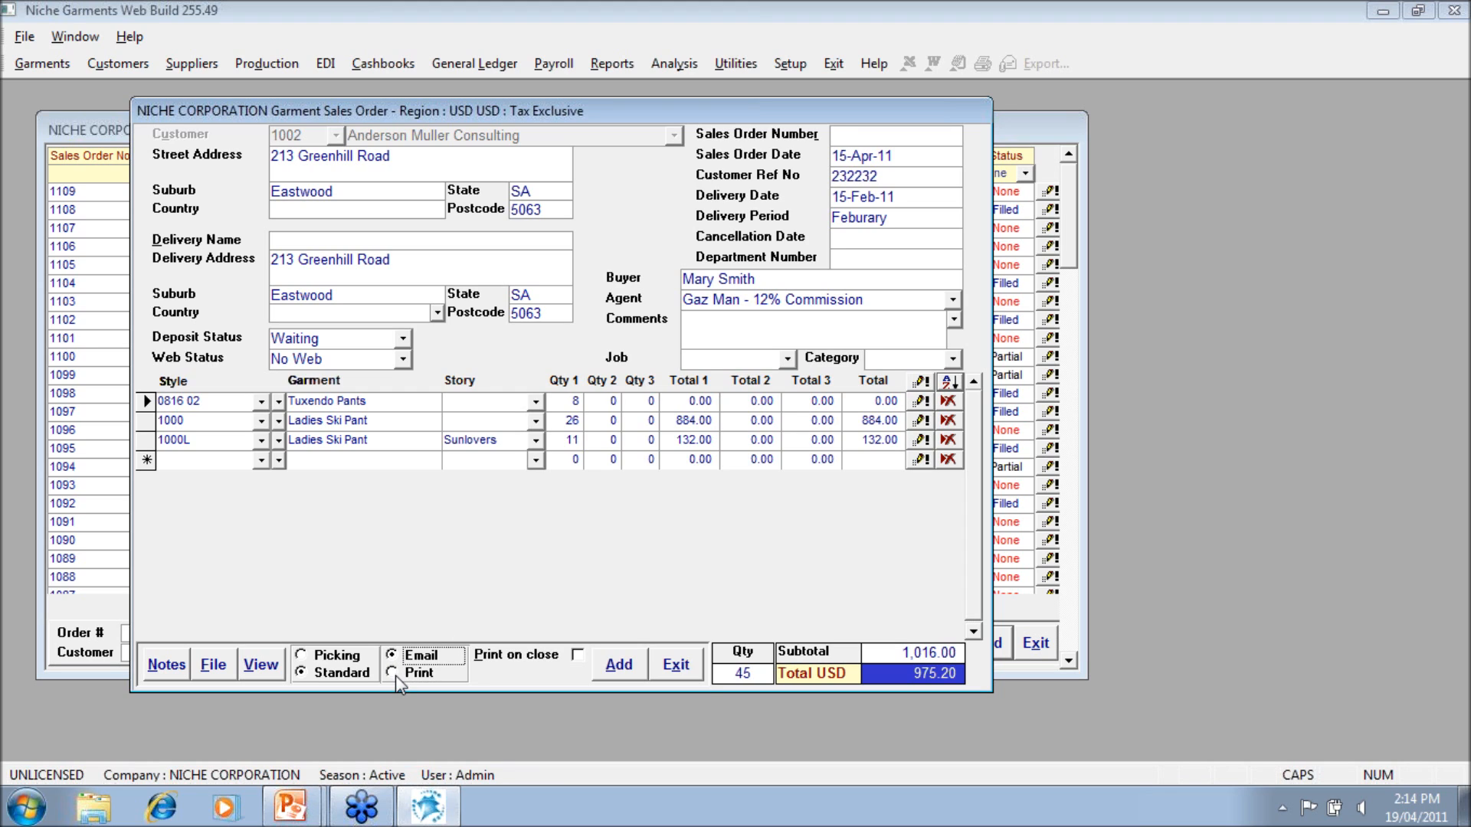